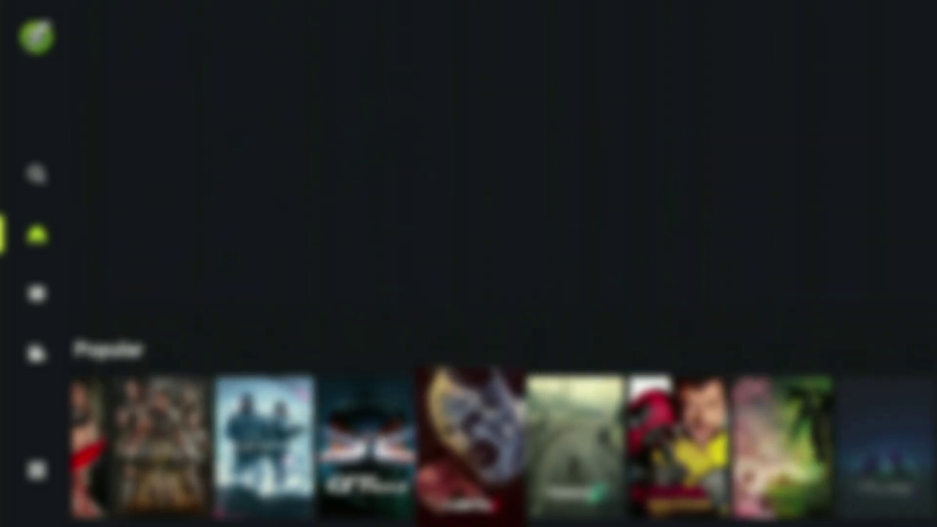
key(Right)
key(Right)
key(Right)
key(Right)
key(Right)
key(Right)
key(Right)
key(Right)
key(Right)
key(Right)
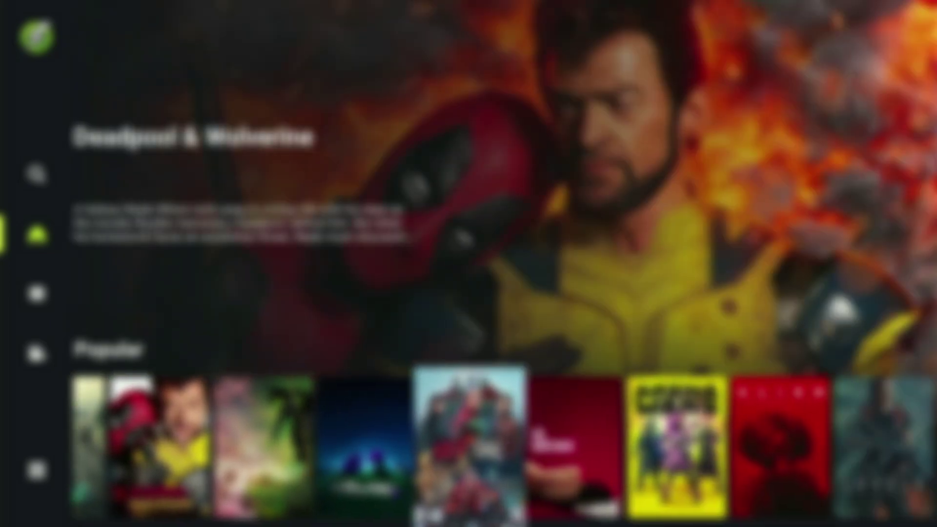
Browse OnStream's Popular and Latest movies rows, then go to Your Apps & Channels and highlight Downloader.
key(Down)
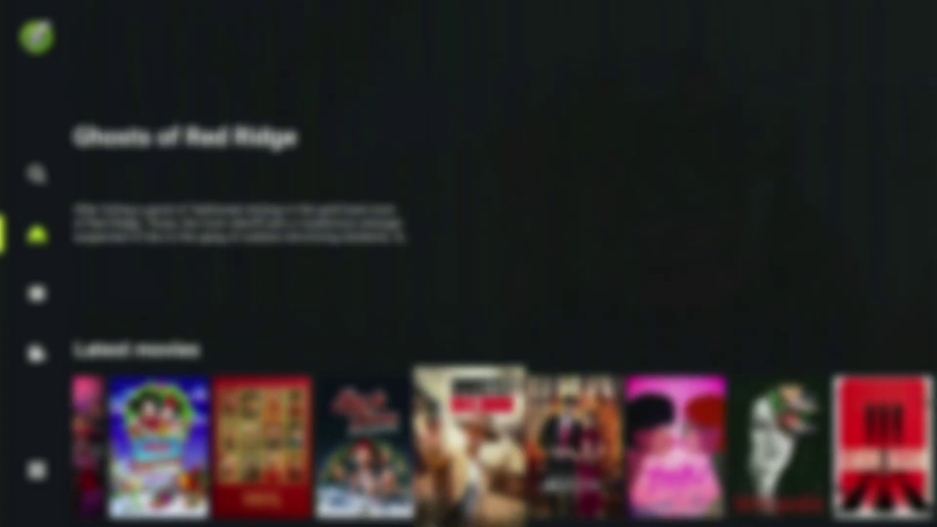
key(Right)
key(Right)
key(Right)
key(Right)
key(Right)
key(Right)
key(Right)
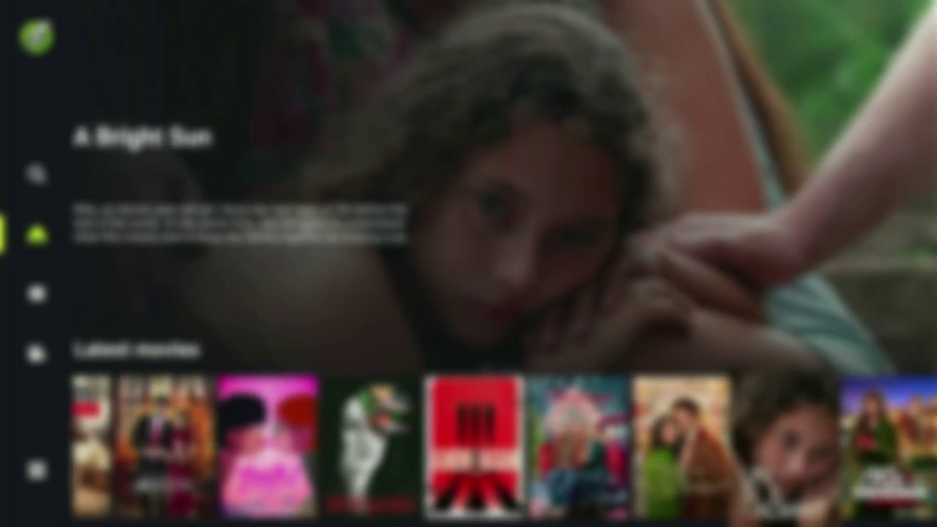
key(Left)
key(Left)
key(Down)
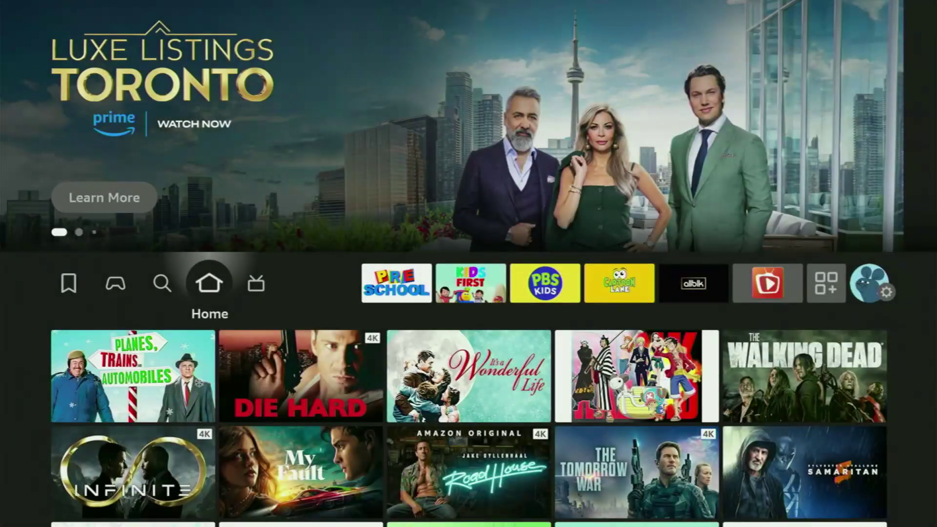
Search Fire TV for 'Down', pick the Downloader suggestion, and browse the other matching apps.
key(Left)
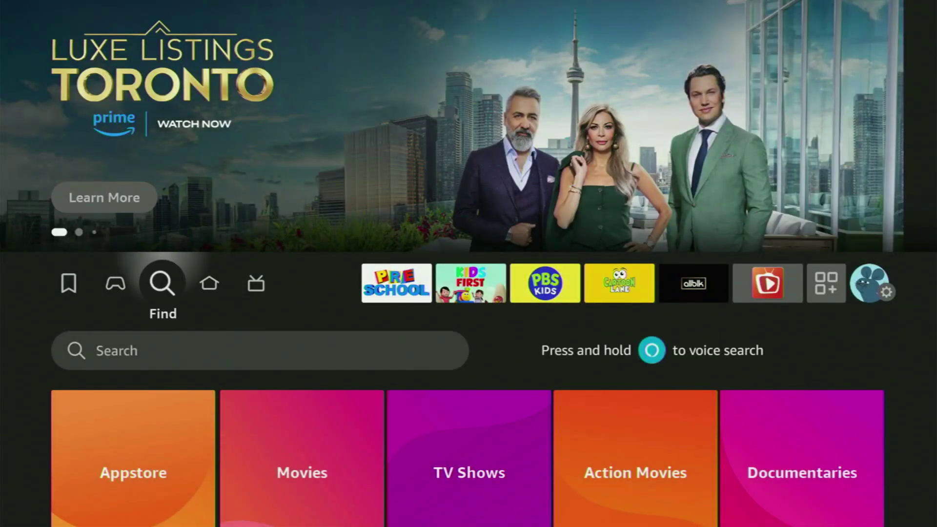
key(Down)
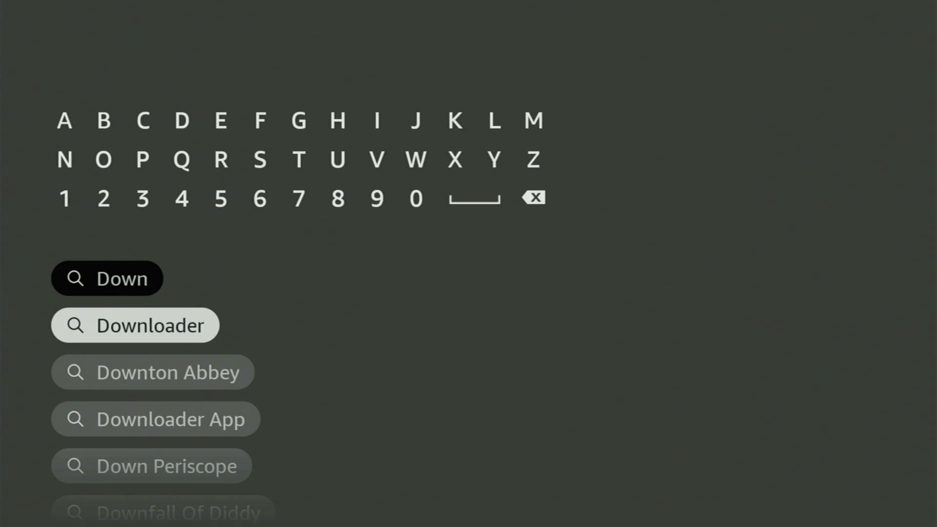
key(Return)
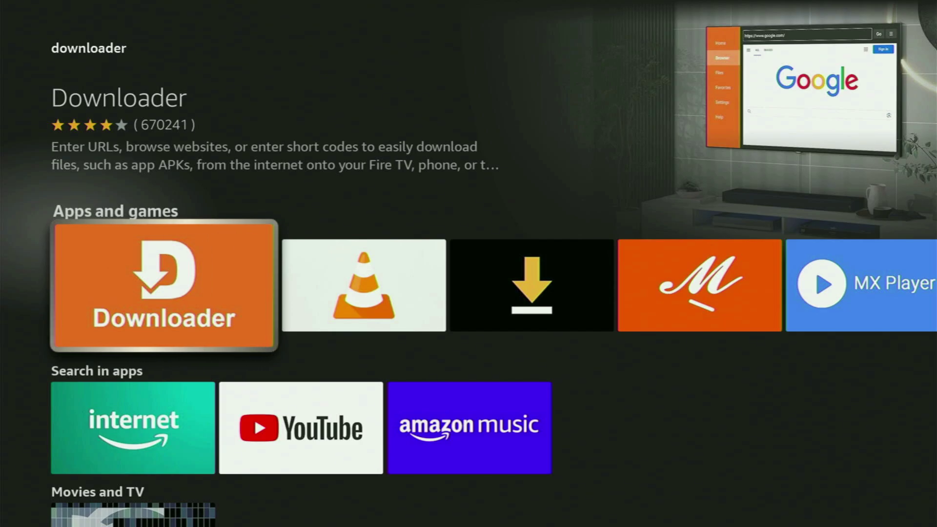
key(Right)
key(Right)
key(Right)
key(Right)
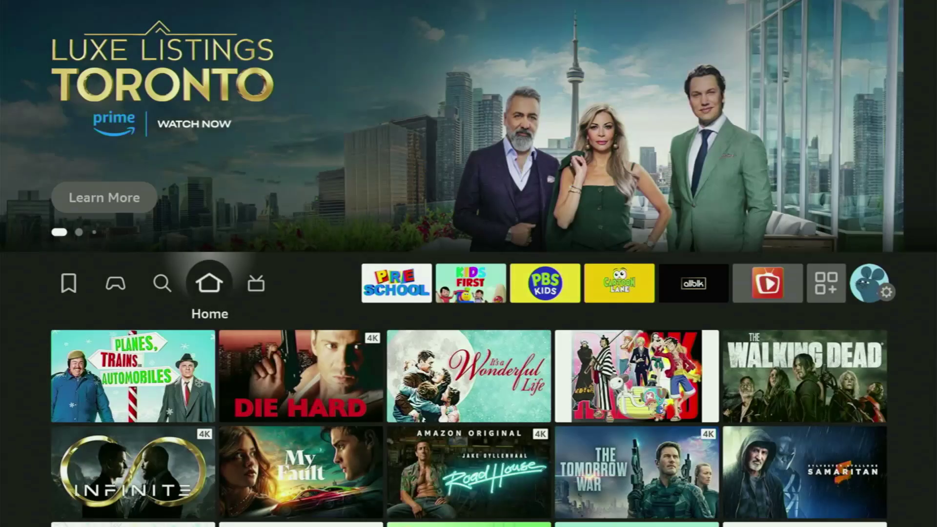
From the home screen, go to Settings and open My Fire TV.
key(Right)
key(Right)
key(Right)
key(Right)
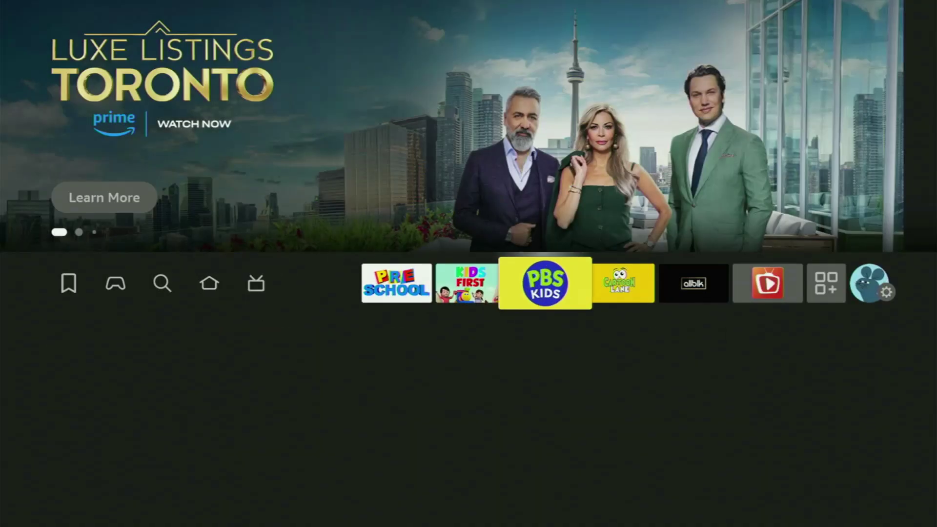
key(Right)
key(Right)
key(Right)
key(Right)
key(Right)
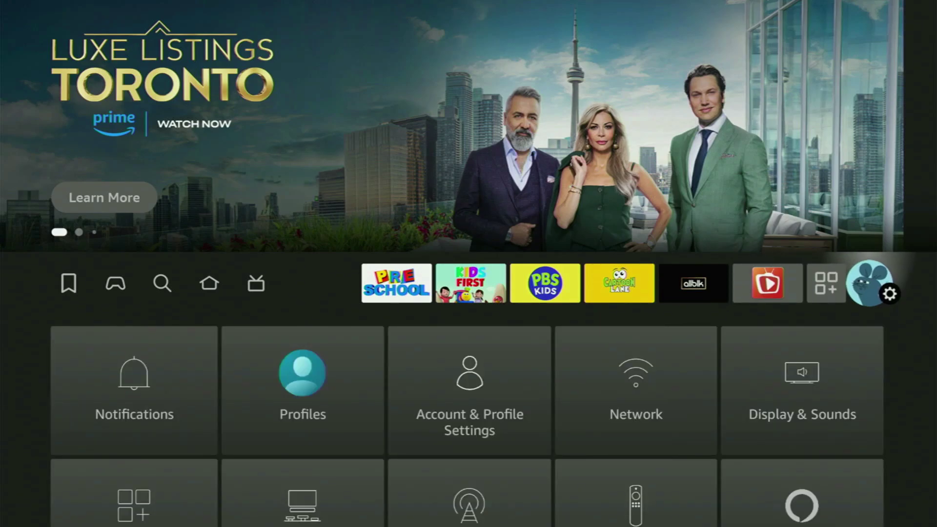
key(Down)
key(Down)
key(Down)
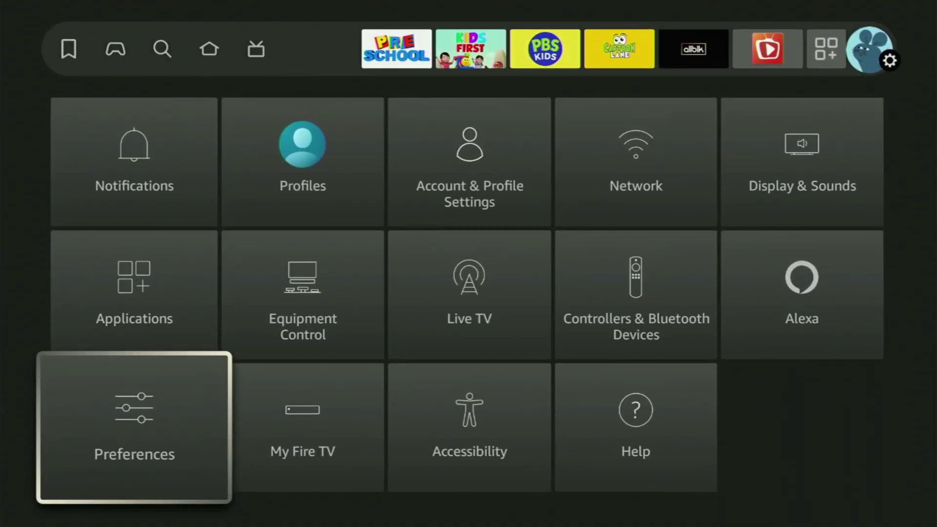
key(Right)
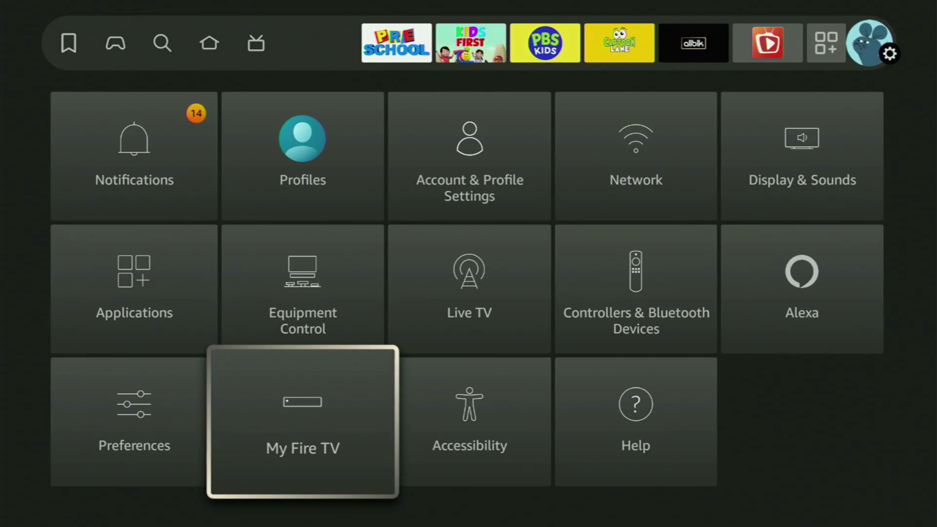
key(Return)
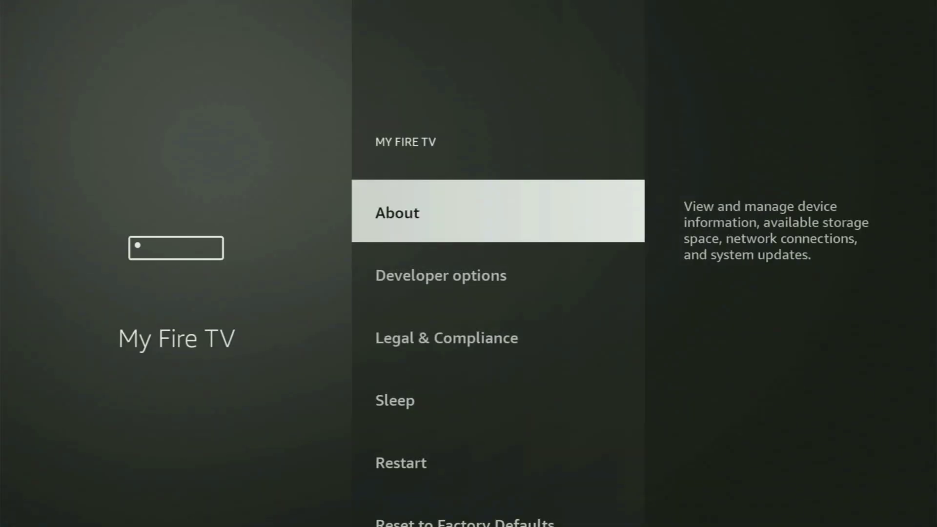
Scroll the My Fire TV menu down to Restart and back up to Developer options.
key(Down)
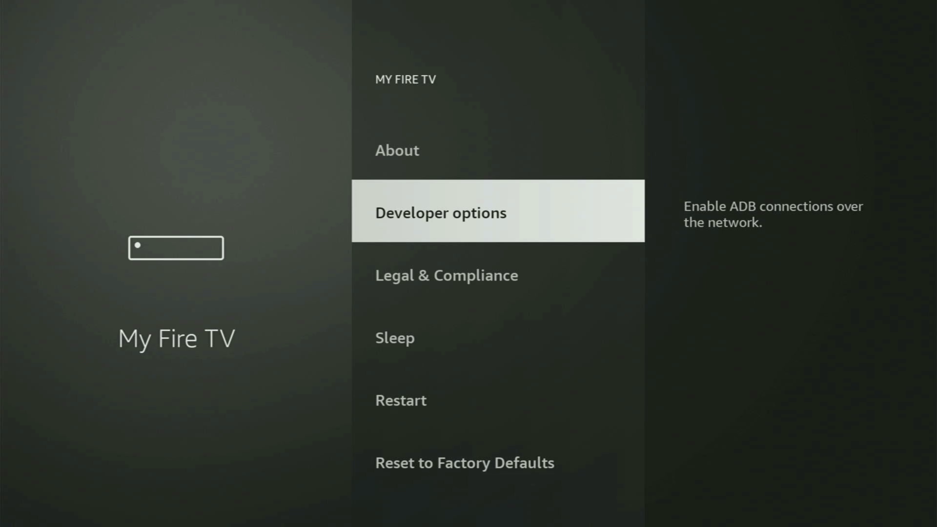
key(Down)
key(Down)
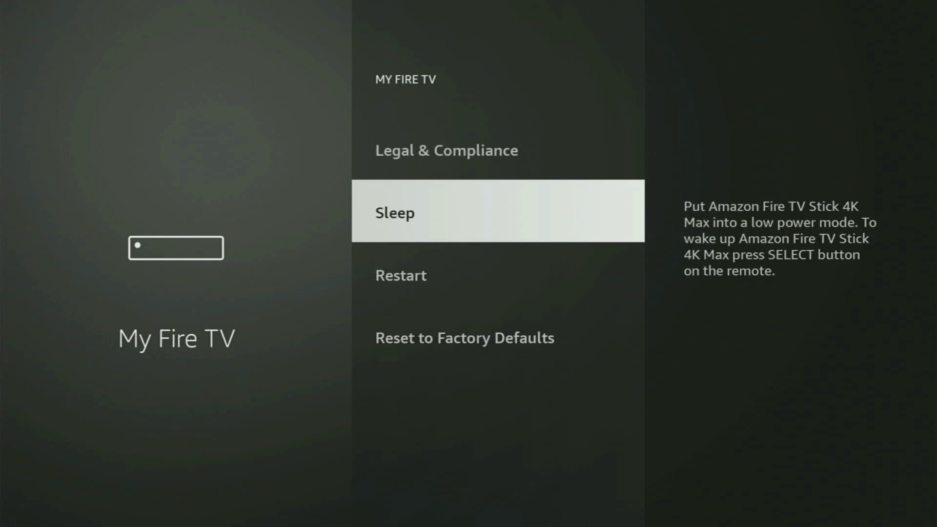
key(Down)
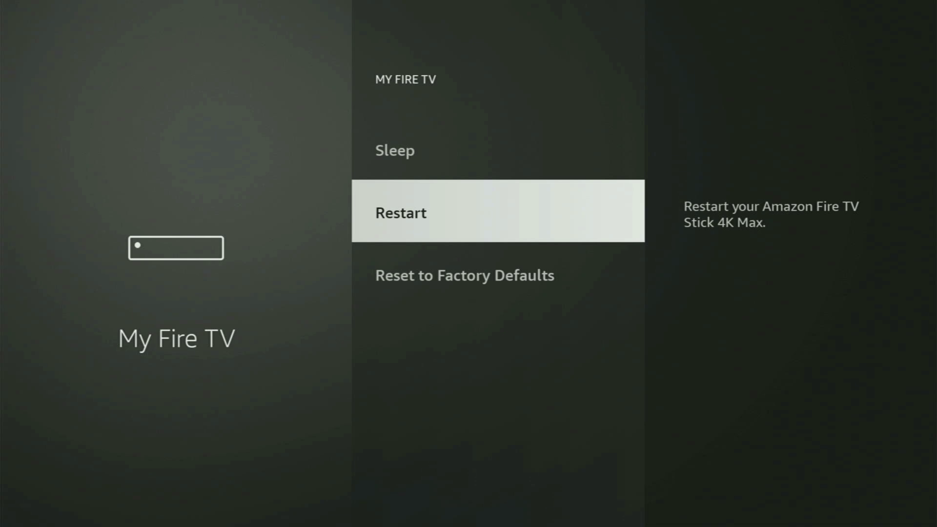
key(Down)
key(Up)
key(Up)
key(Up)
key(Up)
key(Up)
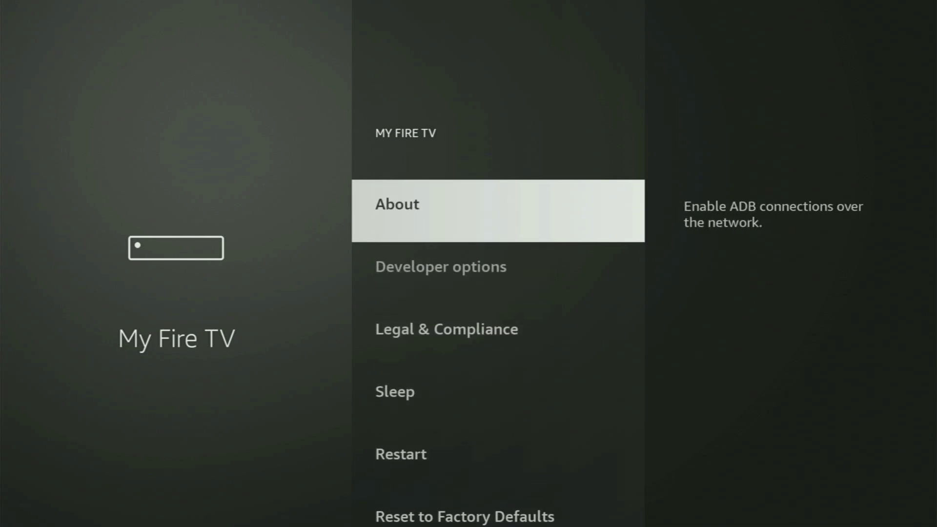
key(Down)
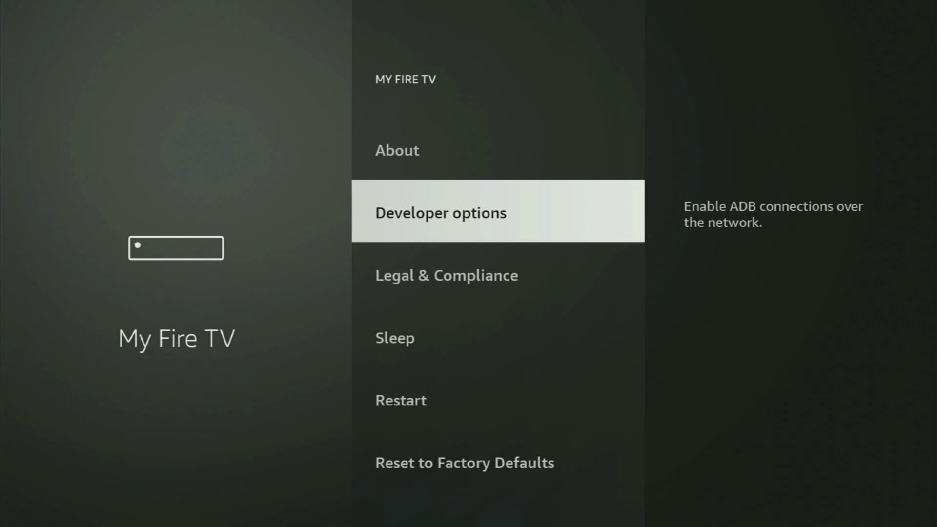
key(Up)
key(Return)
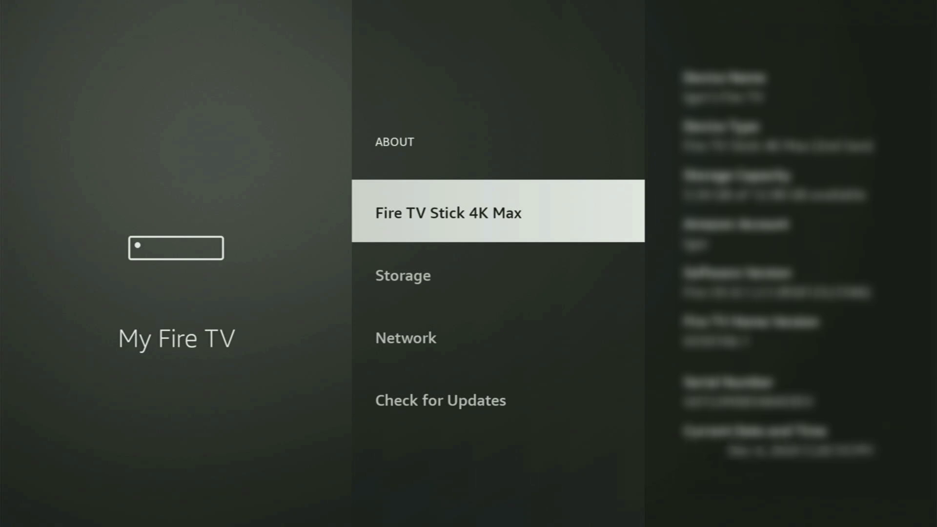
key(Return)
key(Return)
key(Return)
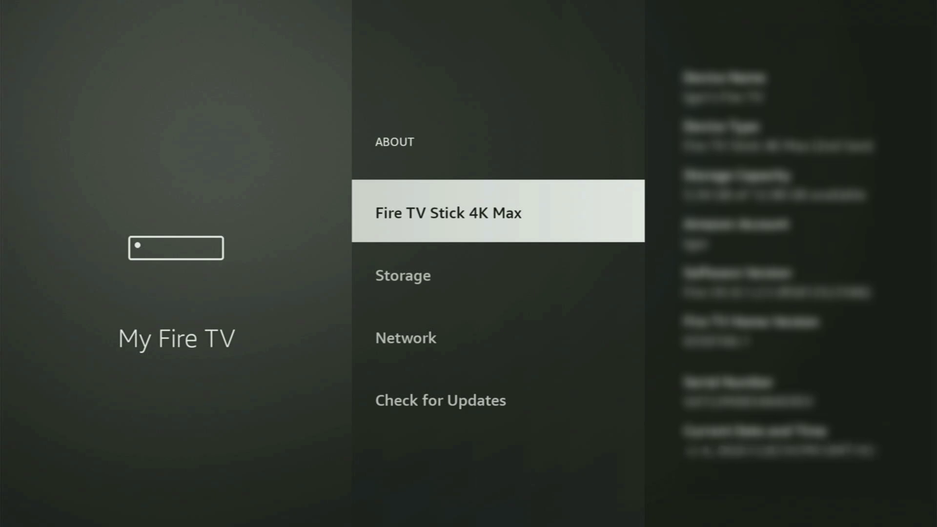
Open Developer options and toggle ADB debugging off and back on.
key(Escape)
key(Down)
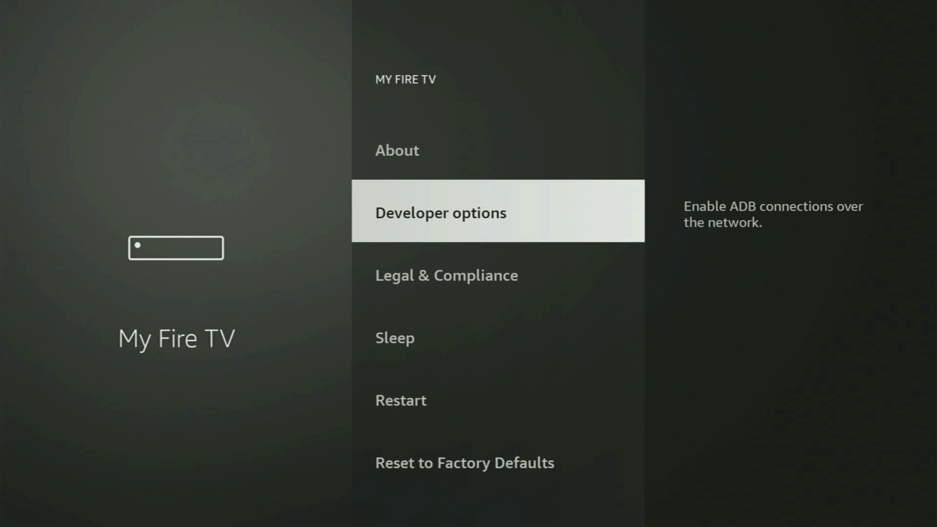
key(Return)
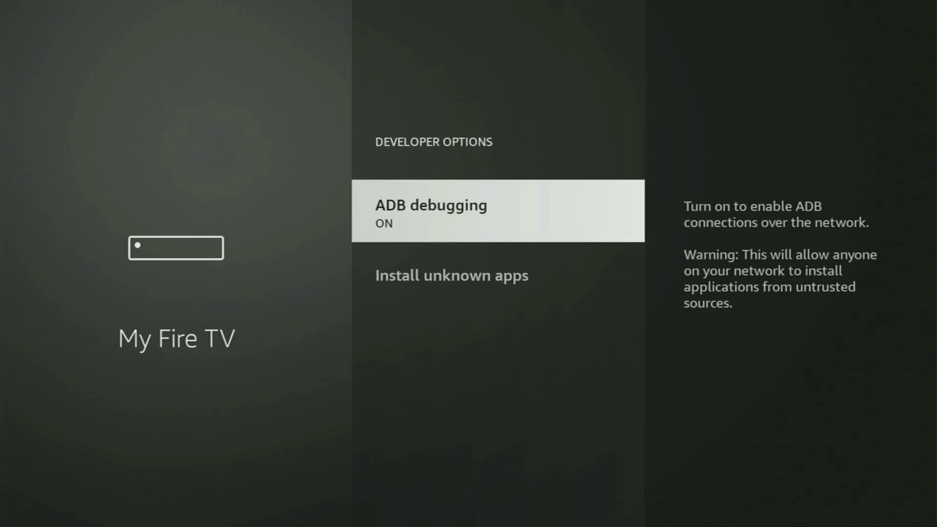
key(Return)
key(Return)
In Install unknown apps, set Downloader to ON.
key(Down)
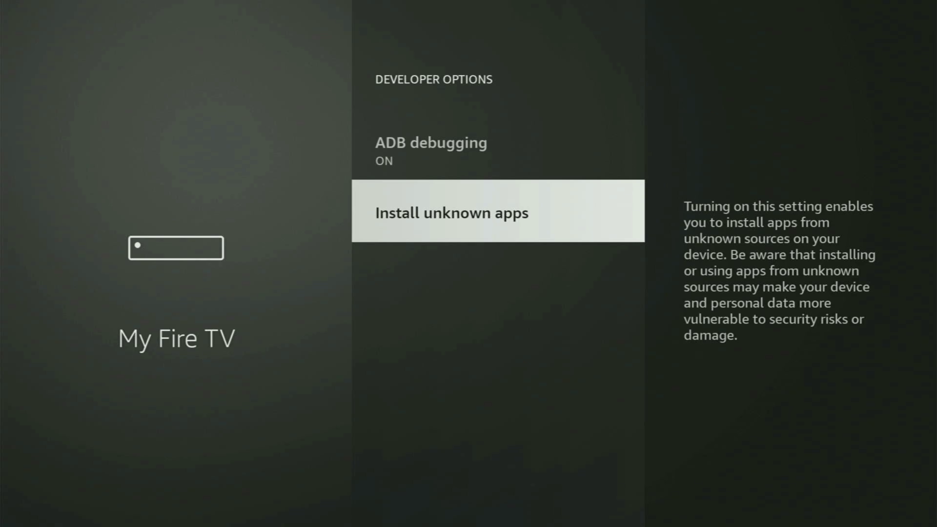
key(Return)
key(Down)
key(Down)
key(Down)
key(Down)
key(Down)
key(Down)
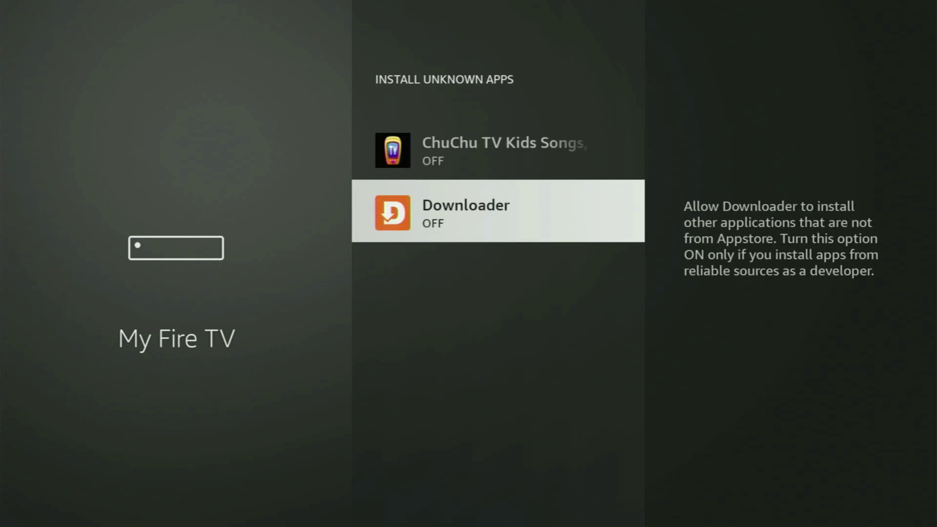
key(Return)
Review the other apps' install settings: Streamfire, Cartoon Lane, TeaTV and Ameba TV.
key(Up)
key(Up)
key(Up)
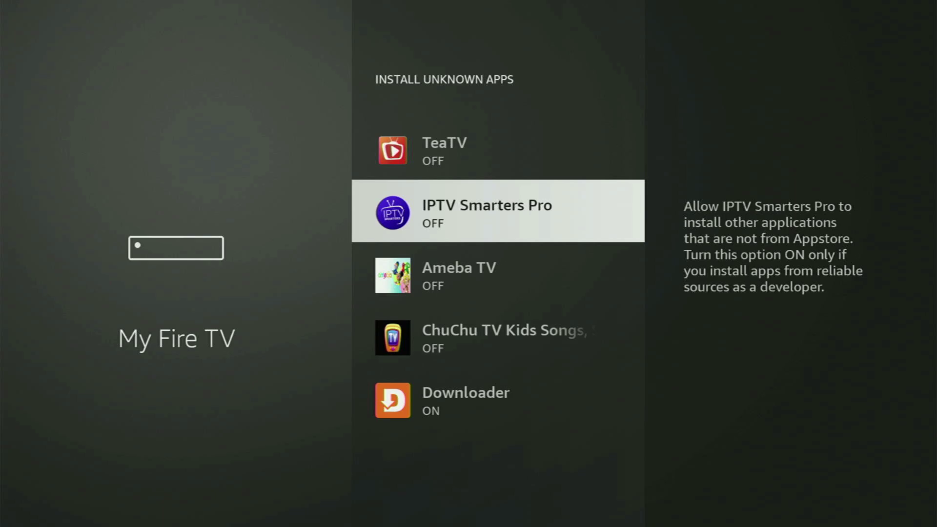
key(Up)
key(Up)
key(Up)
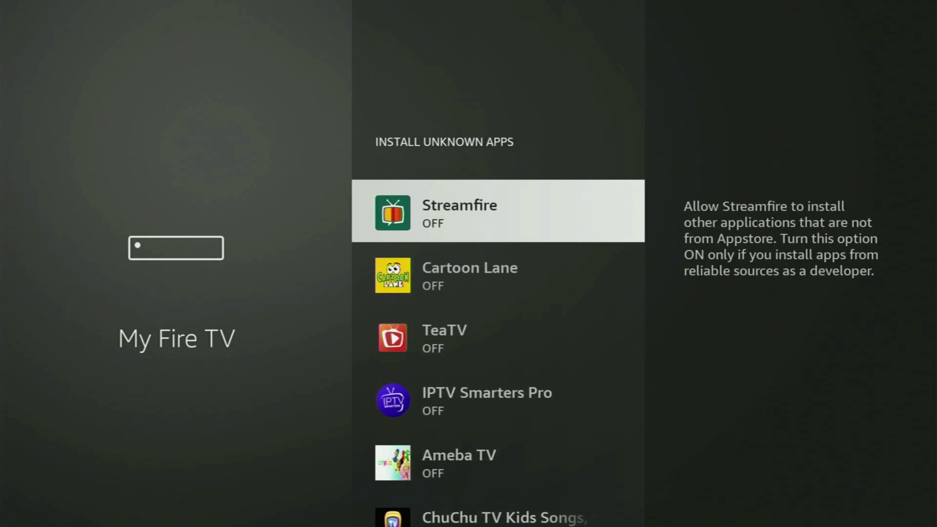
key(Down)
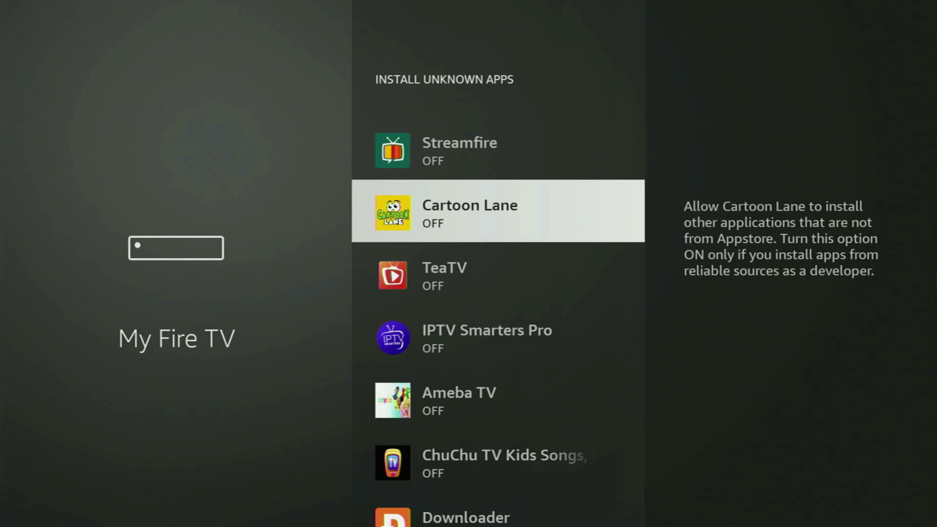
key(Down)
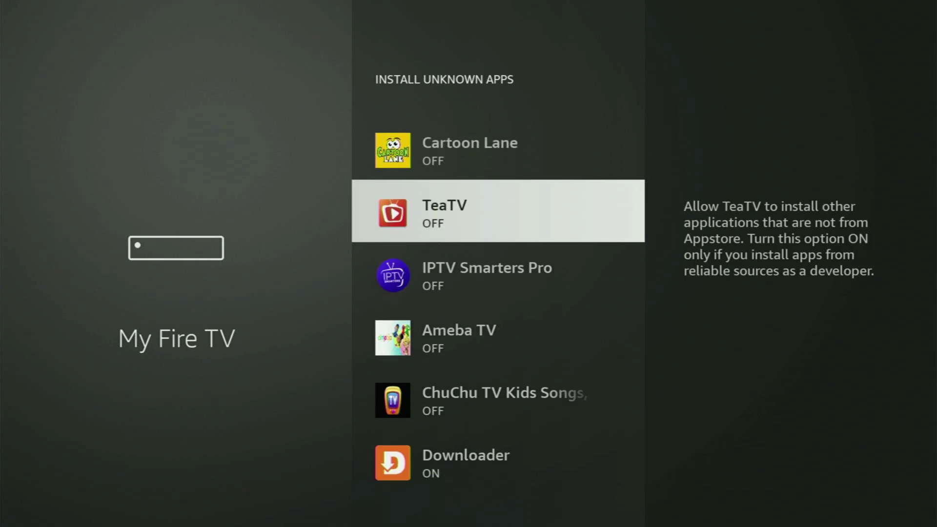
key(Down)
key(Down)
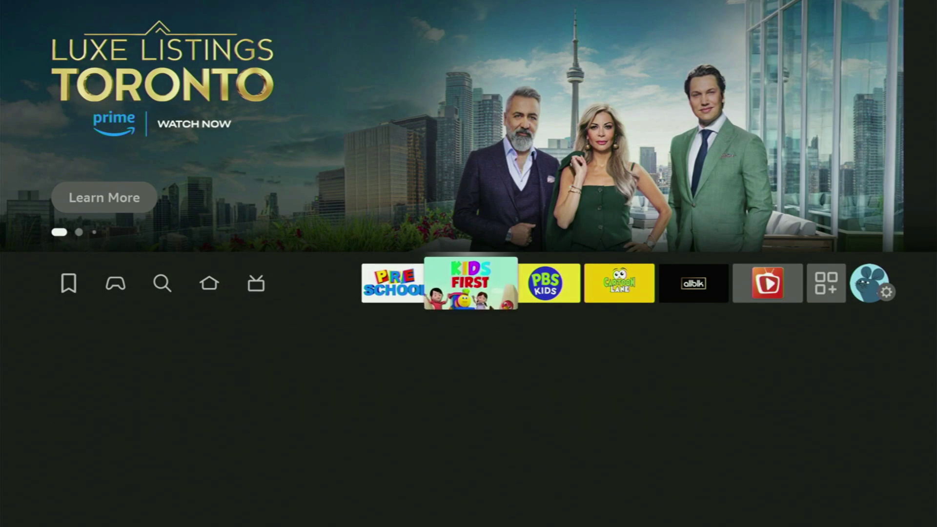
Open the installed-apps grid and move focus from Downloader to the NordVPN tile.
key(Return)
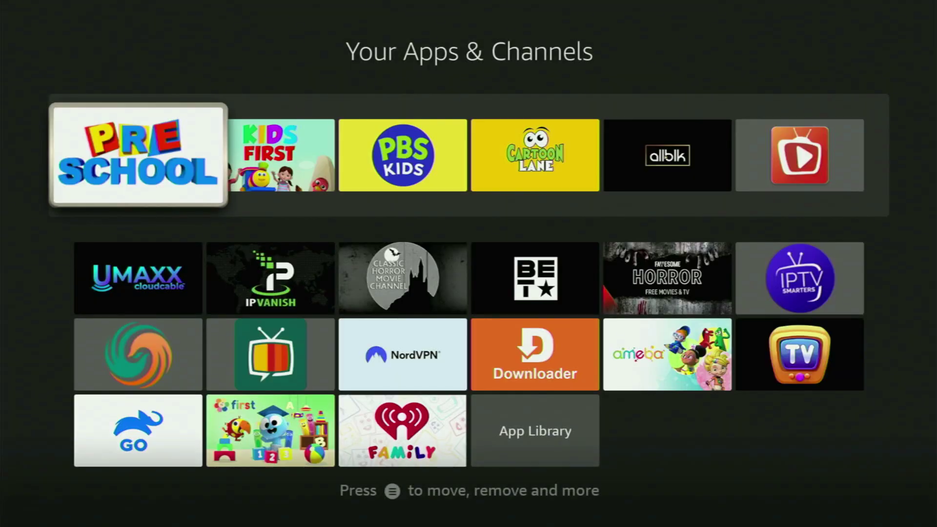
key(Down)
key(Down)
key(Right)
key(Right)
key(Right)
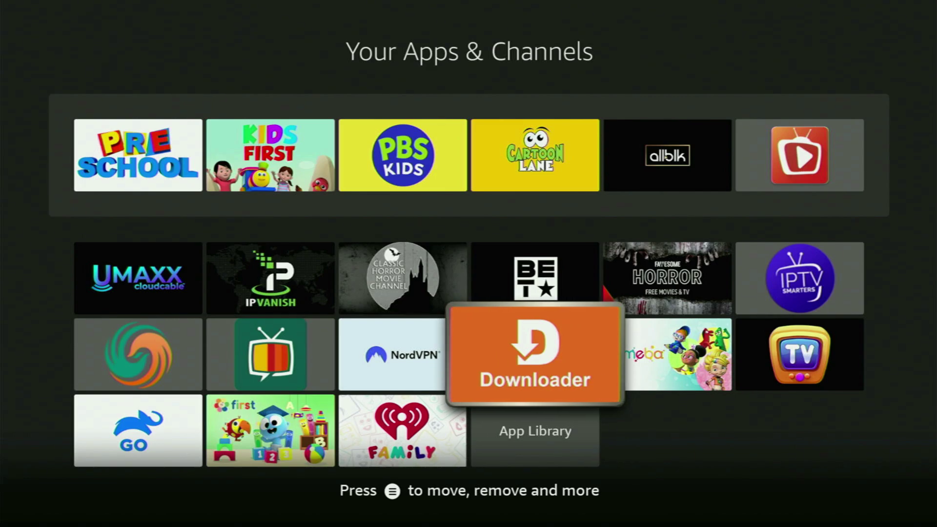
key(Left)
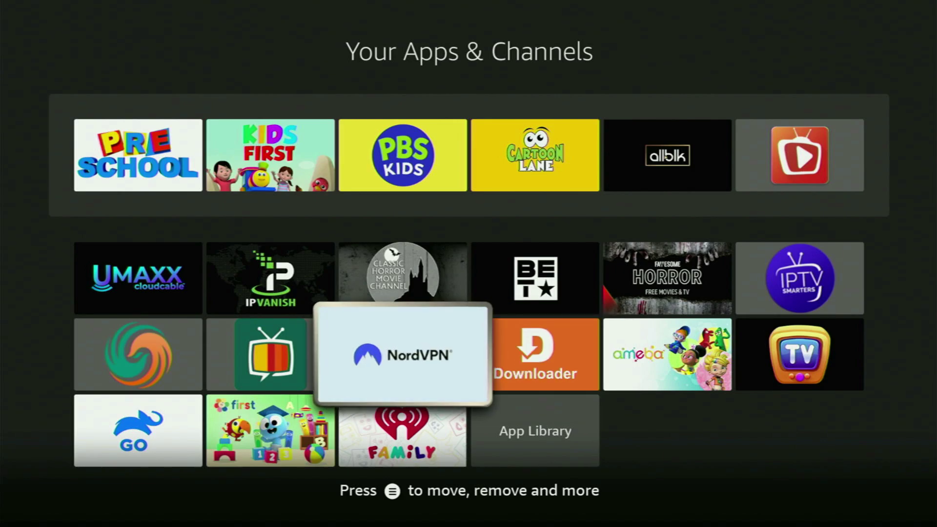
Launch NordVPN and browse the Countries list from Luxembourg and Monaco down to Vietnam.
key(Return)
key(Right)
key(Right)
key(Right)
key(Right)
key(Right)
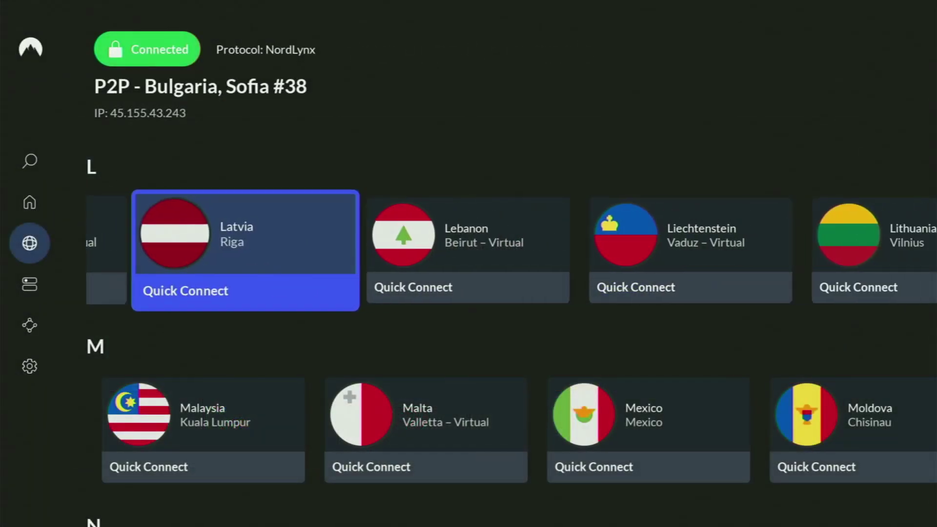
key(Down)
key(Right)
key(Right)
key(Right)
key(Right)
key(Down)
key(Down)
key(Down)
key(Down)
key(Down)
key(Down)
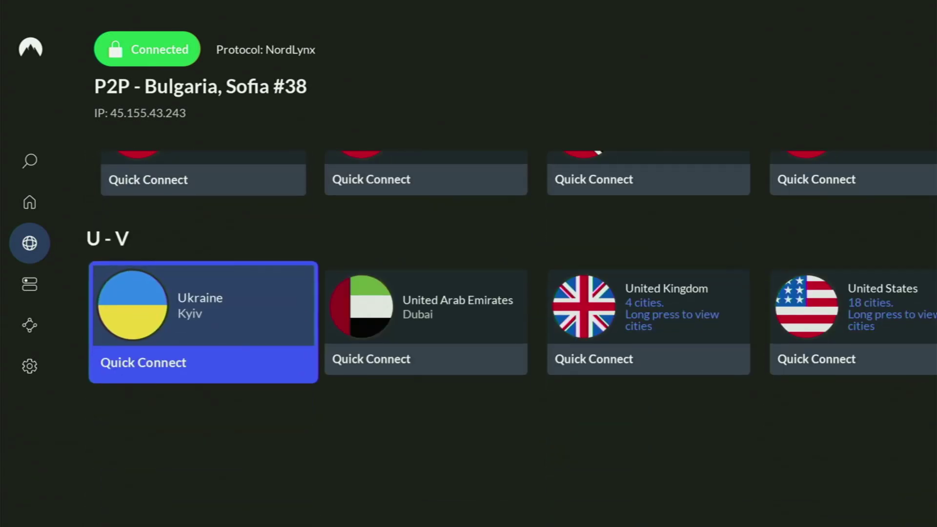
key(Right)
key(Right)
key(Right)
key(Right)
key(Right)
key(Right)
key(Right)
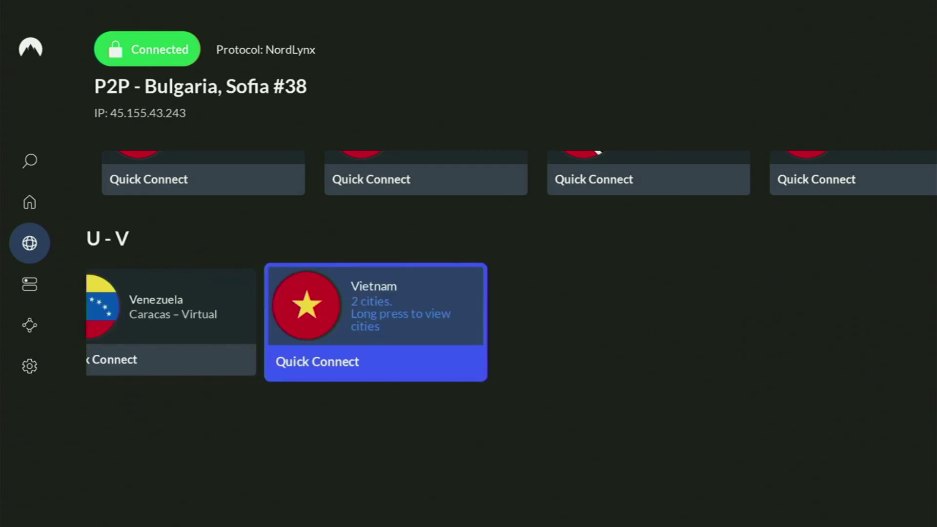
Scroll back up past Romania, Jamaica and Honduras to Popular countries, reaching France.
key(Up)
key(Right)
key(Right)
key(Up)
key(Up)
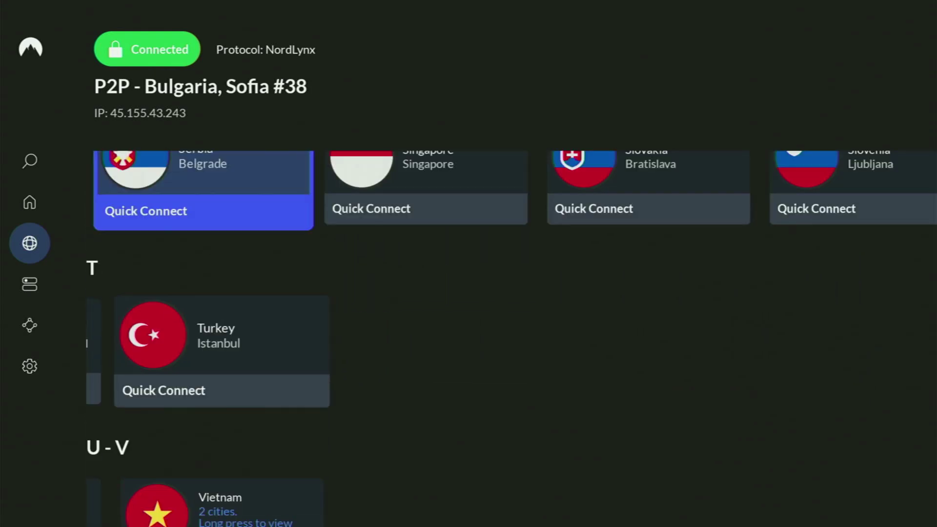
key(Up)
key(Up)
key(Up)
key(Up)
key(Up)
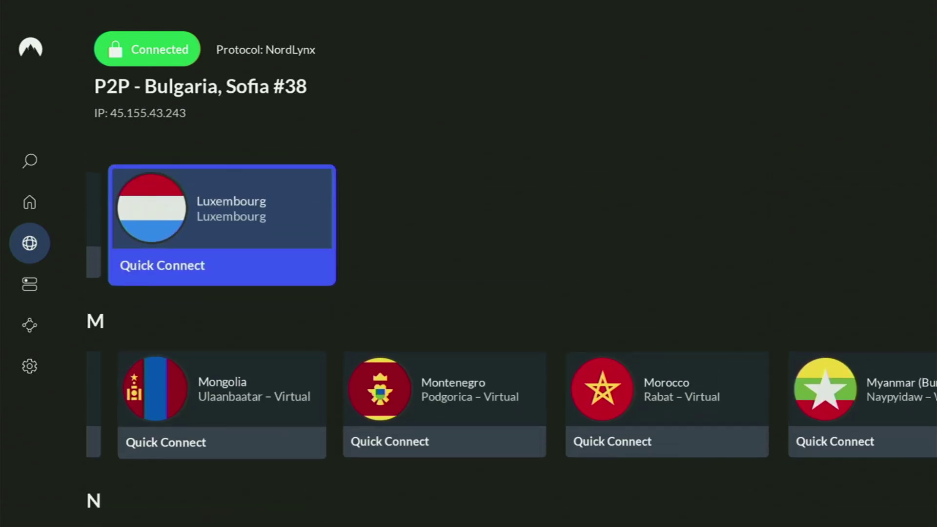
key(Up)
key(Up)
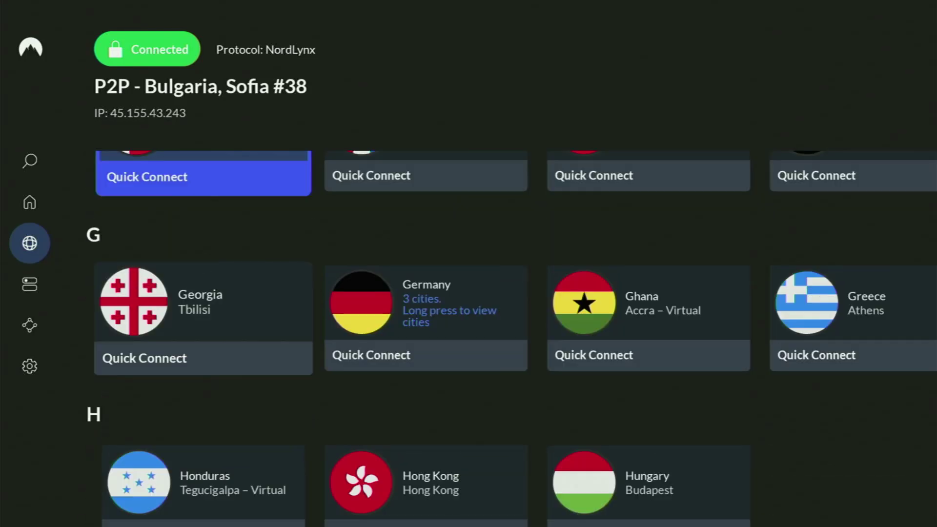
key(Up)
key(Up)
key(Up)
key(Up)
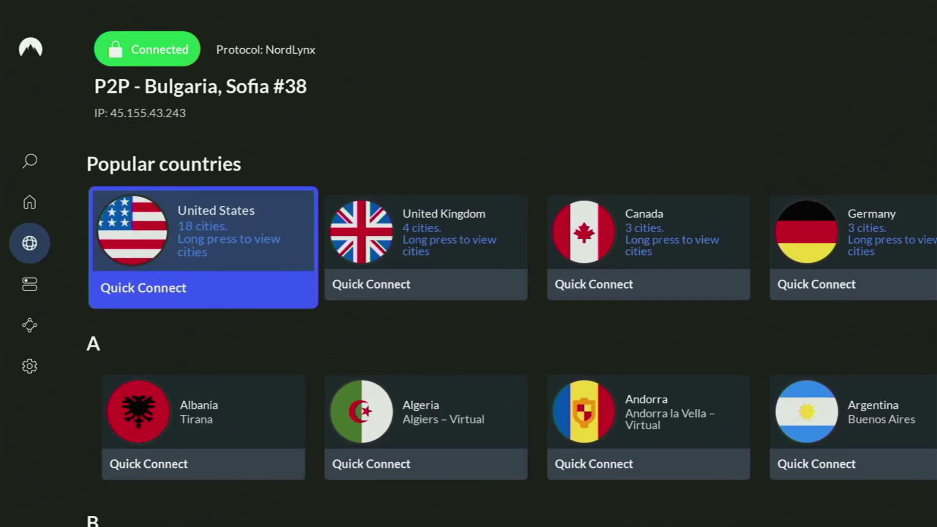
key(Right)
key(Right)
key(Right)
key(Right)
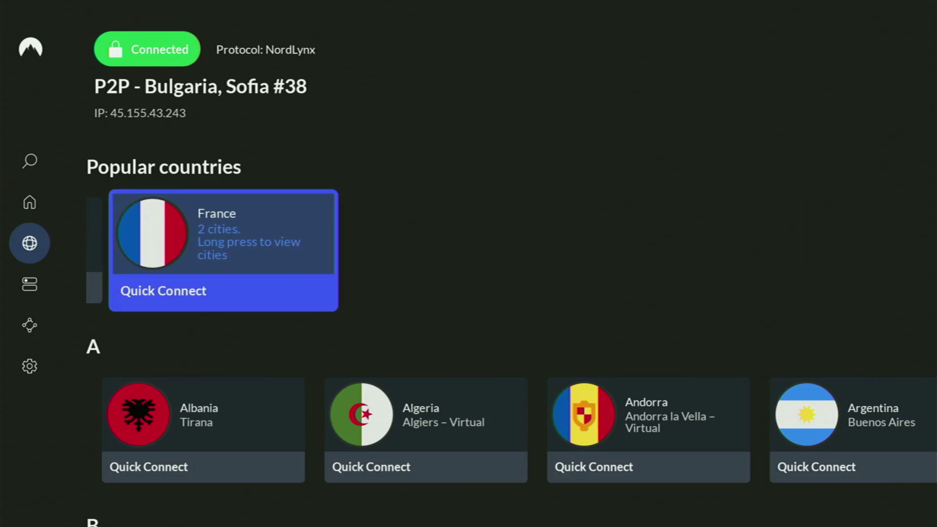
Choose Specialty servers from NordVPN's side menu.
key(Down)
key(Left)
key(Down)
key(Return)
Connect to the Onion Over VPN server in Netherlands, Amsterdam.
key(Down)
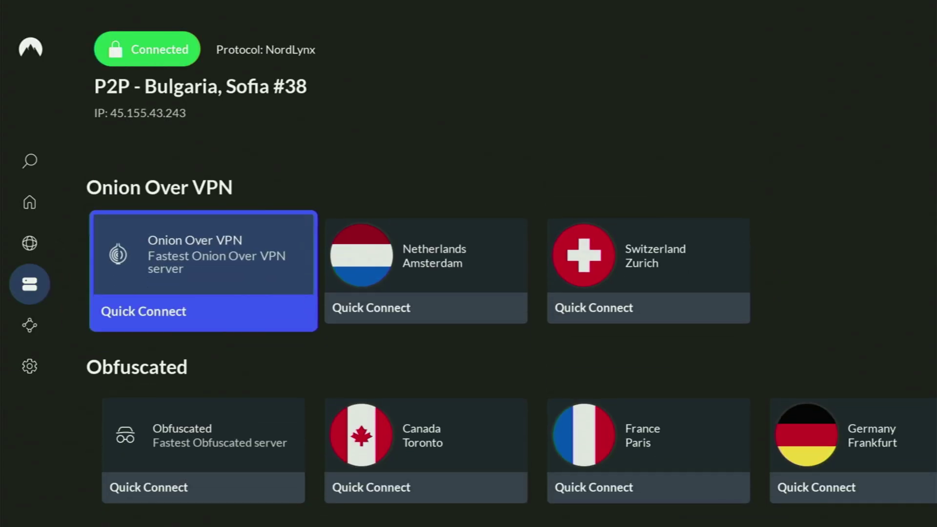
key(Right)
key(Return)
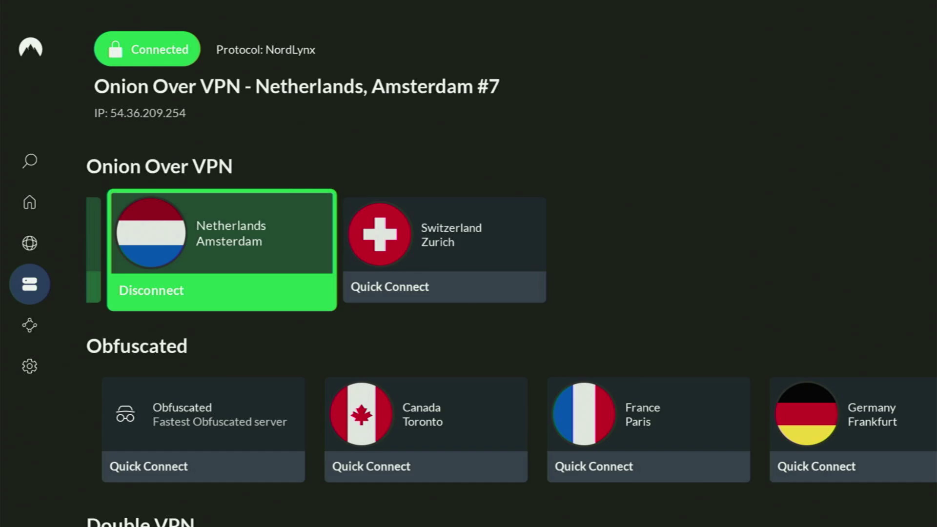
Browse the P2P countries row from Andorra across to Brunei.
key(Up)
key(Right)
key(Right)
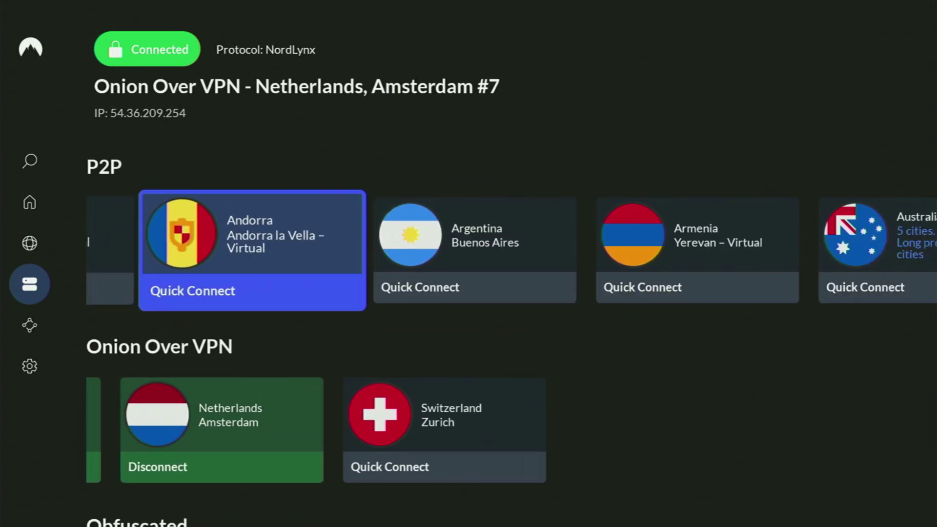
key(Right)
key(Right)
key(Right)
key(Right)
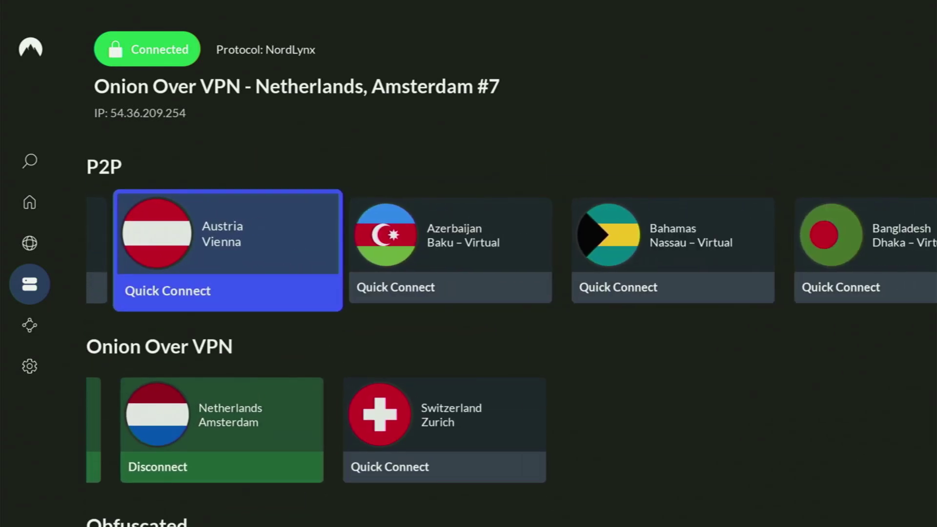
key(Right)
key(Right)
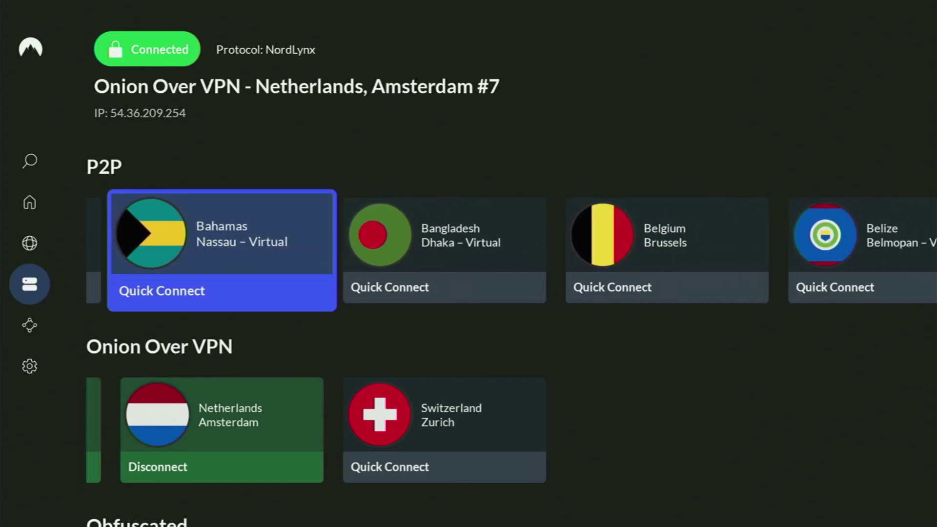
key(Right)
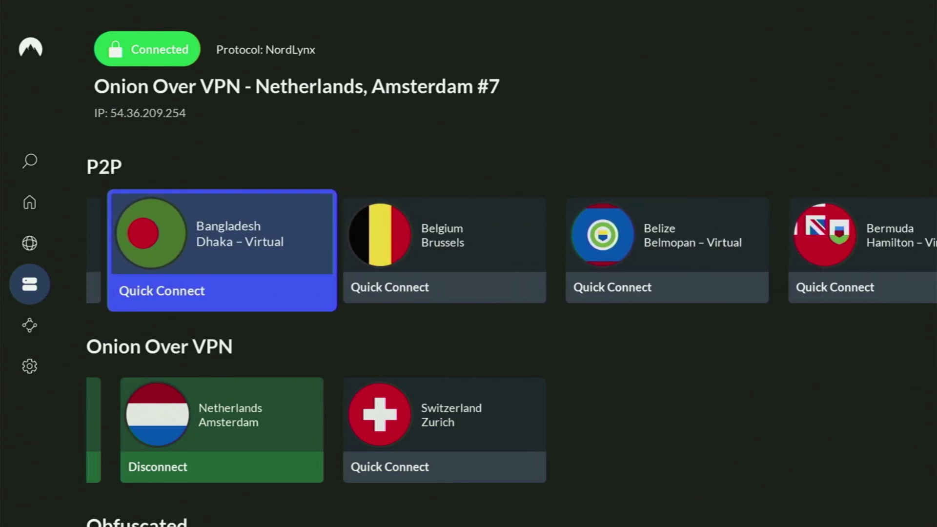
key(Right)
key(Right)
key(Right)
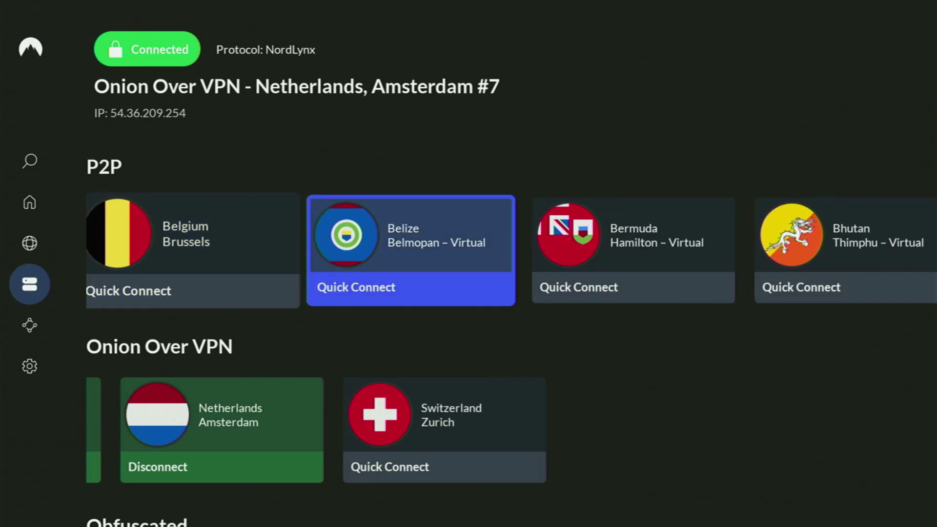
key(Right)
key(Right)
key(Right)
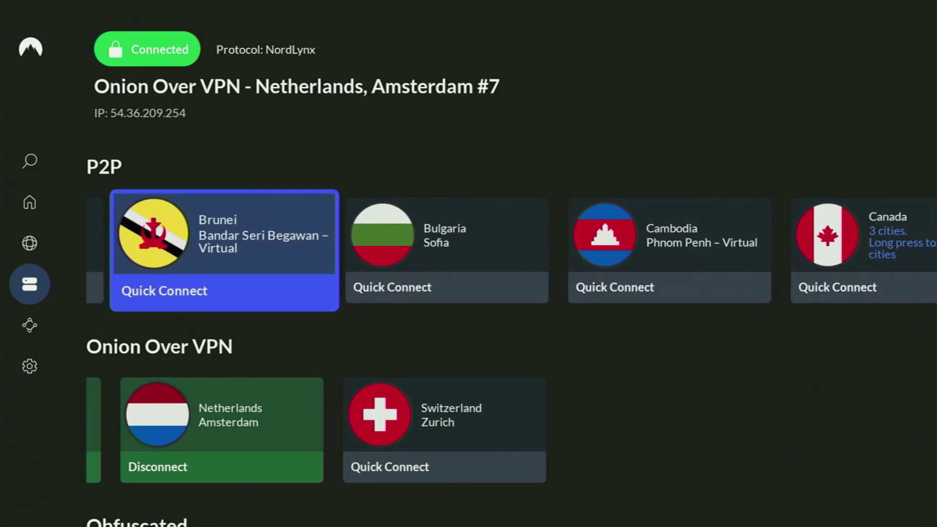
key(Right)
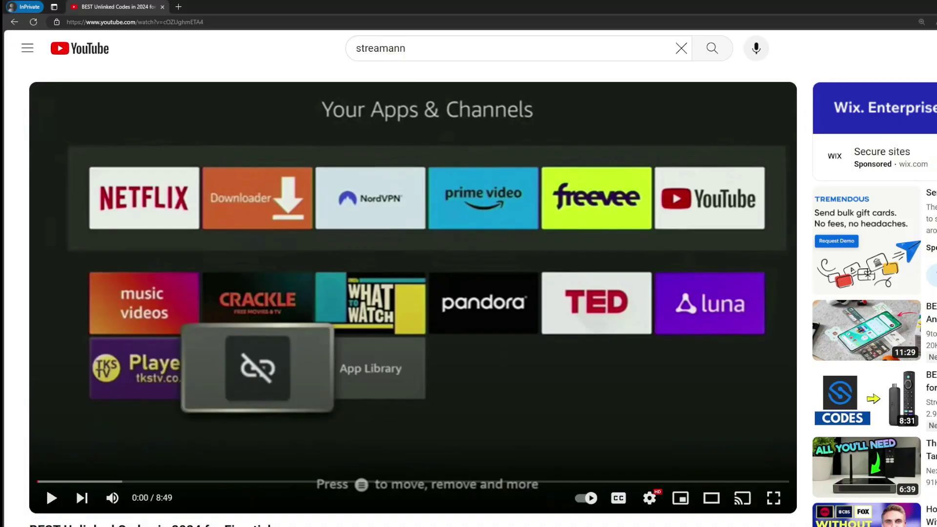
scroll(315, 326, down, 7)
Expand the video description and open the topvpnoffer.com link in the pinned comment.
click(307, 289)
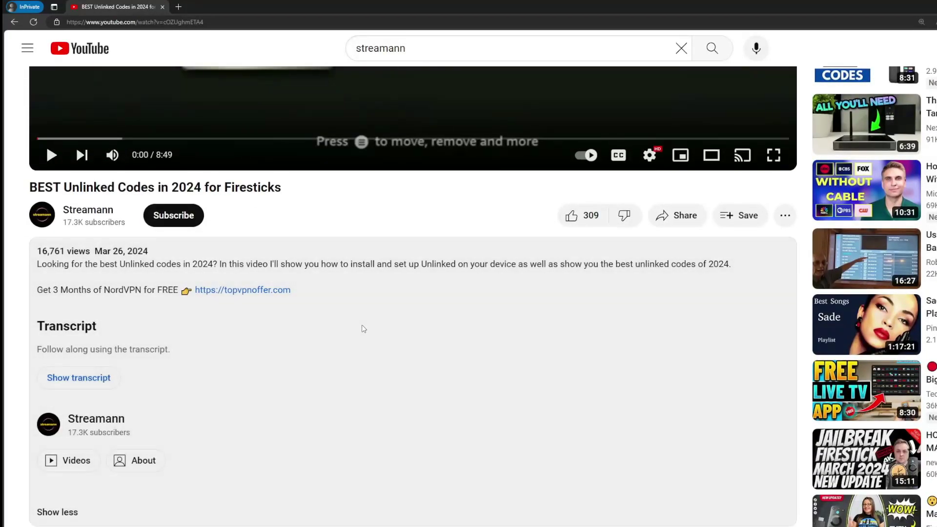
scroll(267, 291, down, 5)
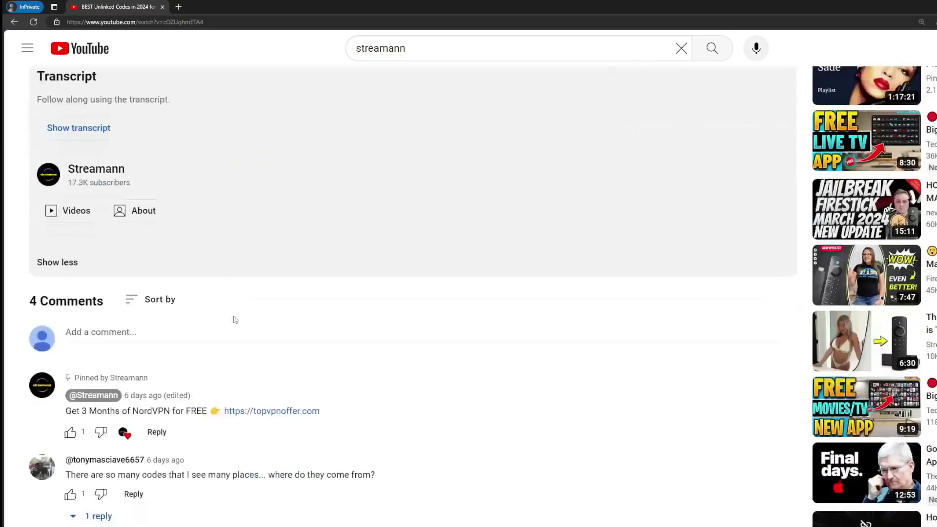
drag(332, 408, 234, 408)
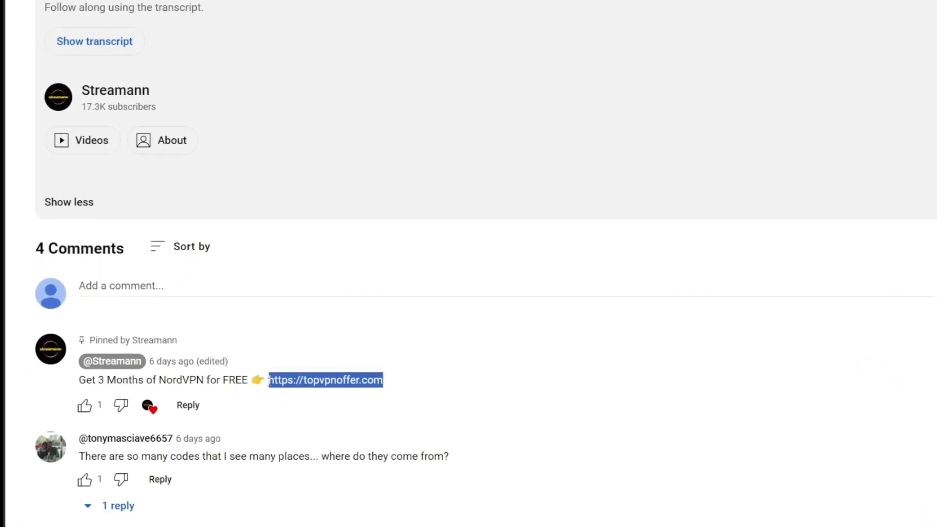
click(336, 388)
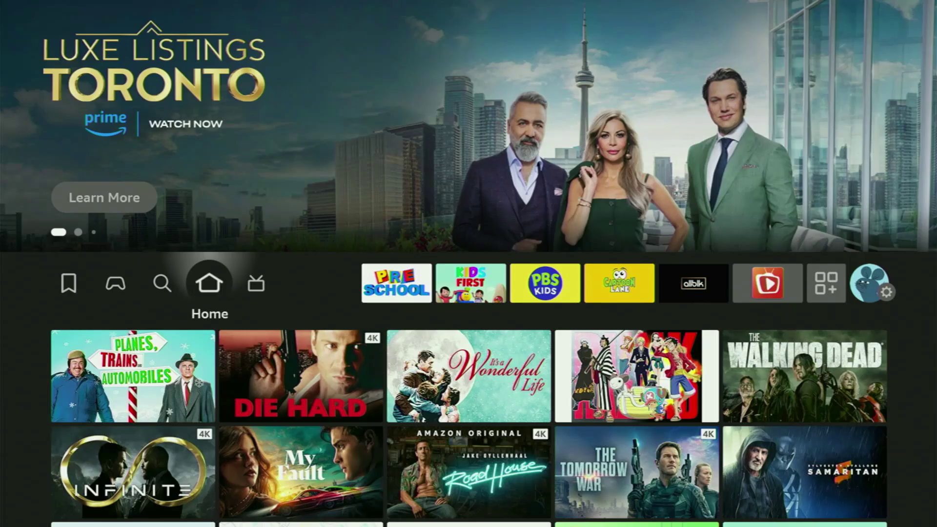
Return Home, open Your Apps & Channels, and select the Downloader tile.
key(Right)
key(Right)
key(Right)
key(Right)
key(Right)
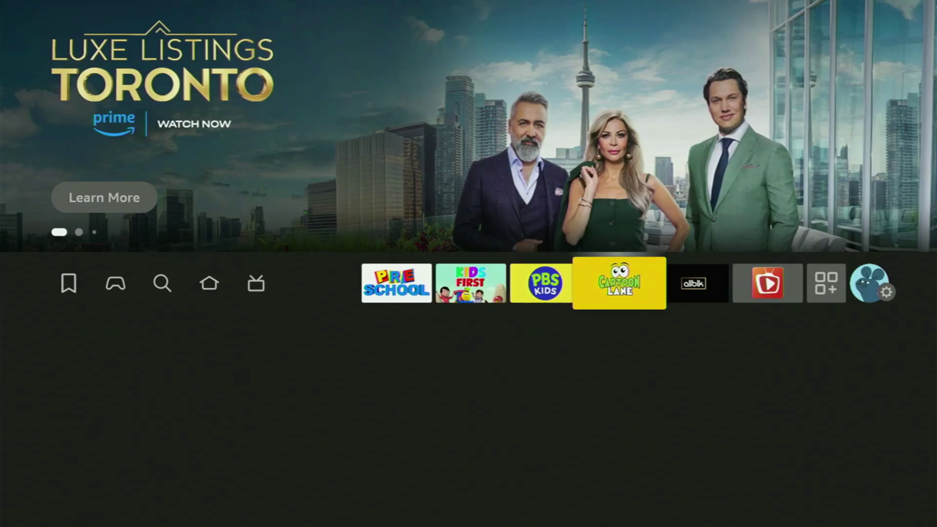
key(Right)
key(Right)
key(Right)
key(Return)
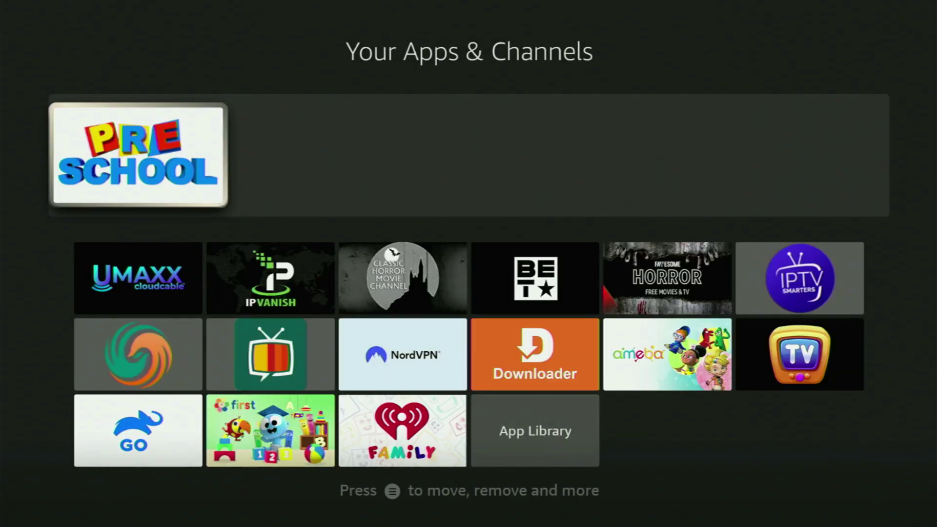
key(Down)
key(Right)
key(Right)
key(Right)
key(Down)
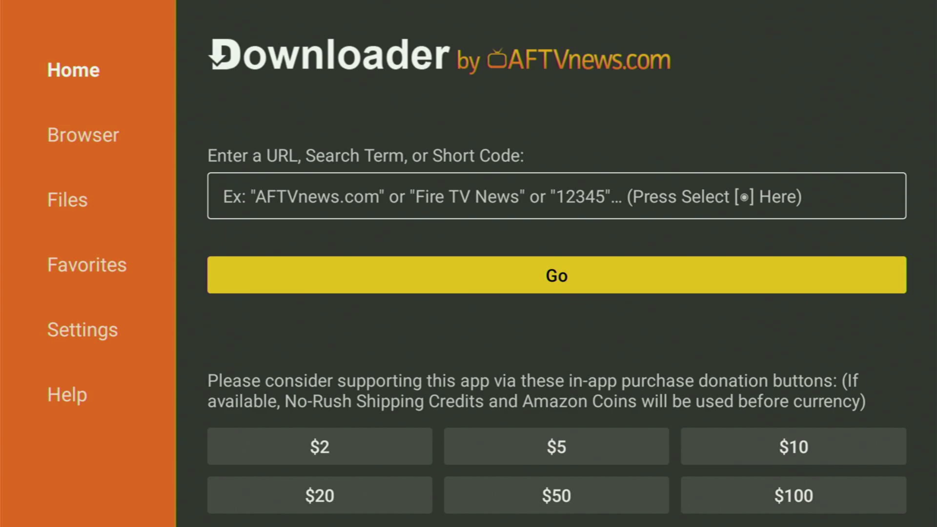
Move through Downloader's sidebar toward the Browser section and back to Home.
key(Left)
key(Up)
key(Up)
key(Up)
key(Down)
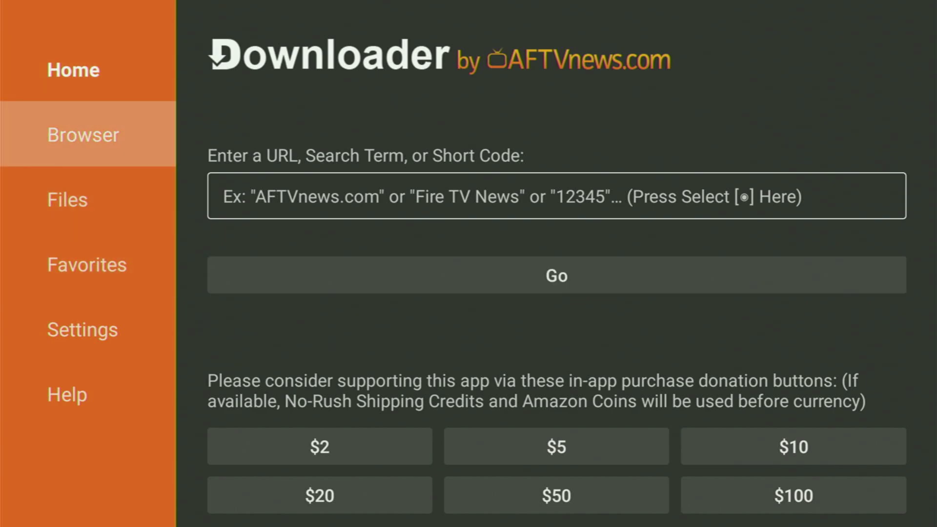
key(Up)
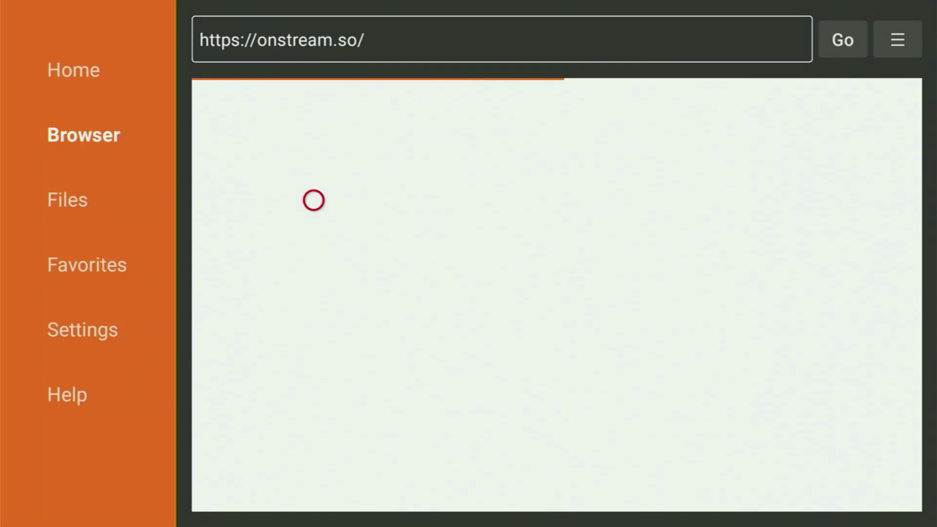
Show the OnStream site in Fullscreen Mode and jump to its Download OnStream section.
key(Menu)
key(Down)
key(Down)
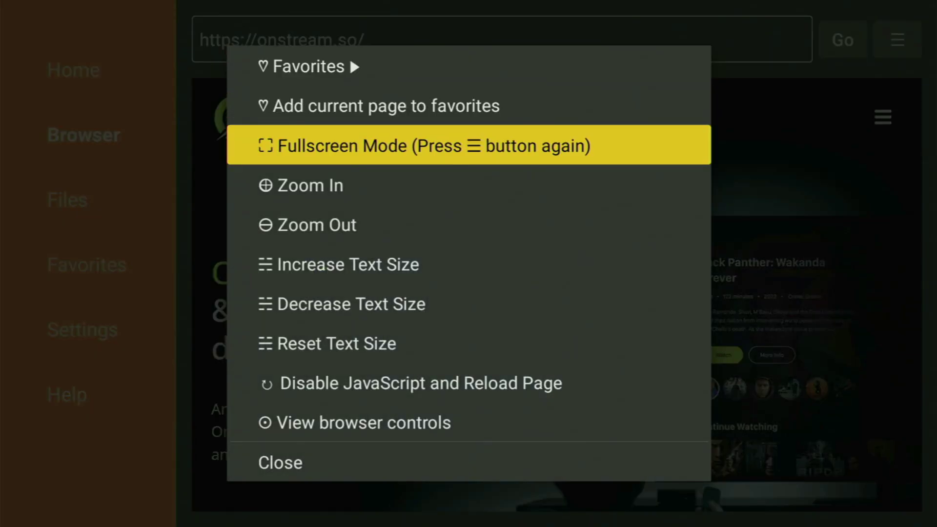
key(Return)
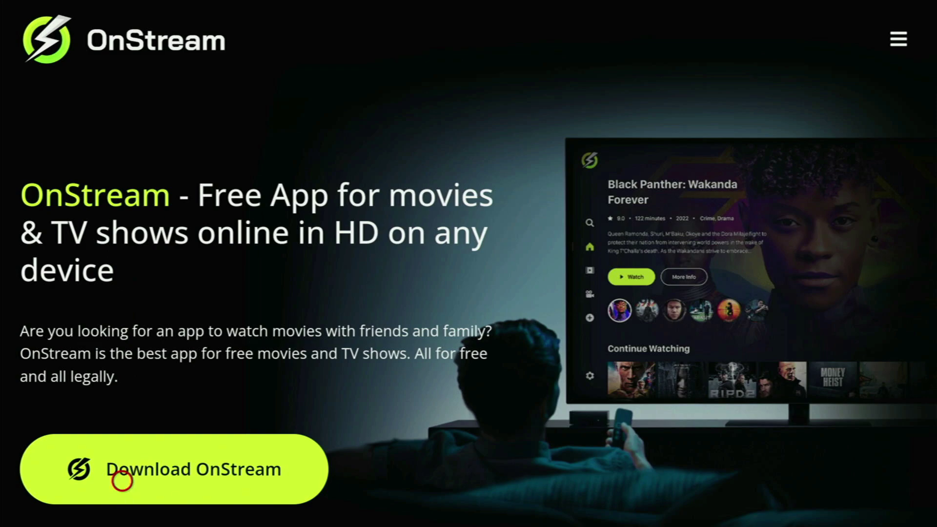
click(121, 477)
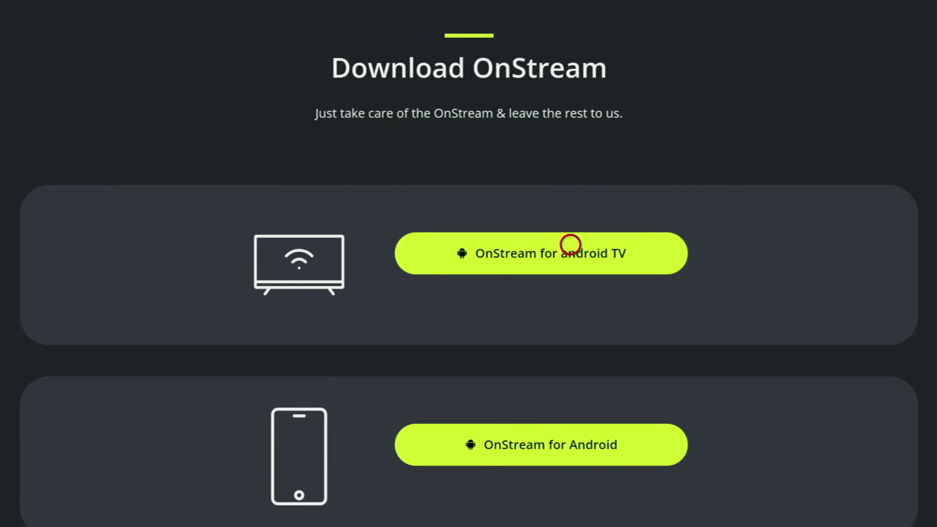
Download the 16.3 MB OnStream for Android TV build and install it.
click(570, 244)
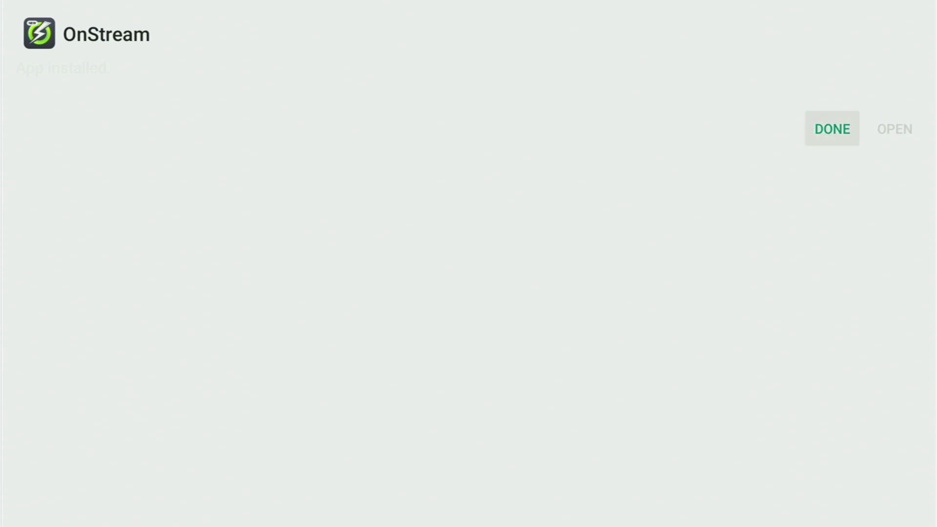
Close the installer, delete the downloaded OnStream file, and scroll to OnStream in Your Apps & Channels.
key(Return)
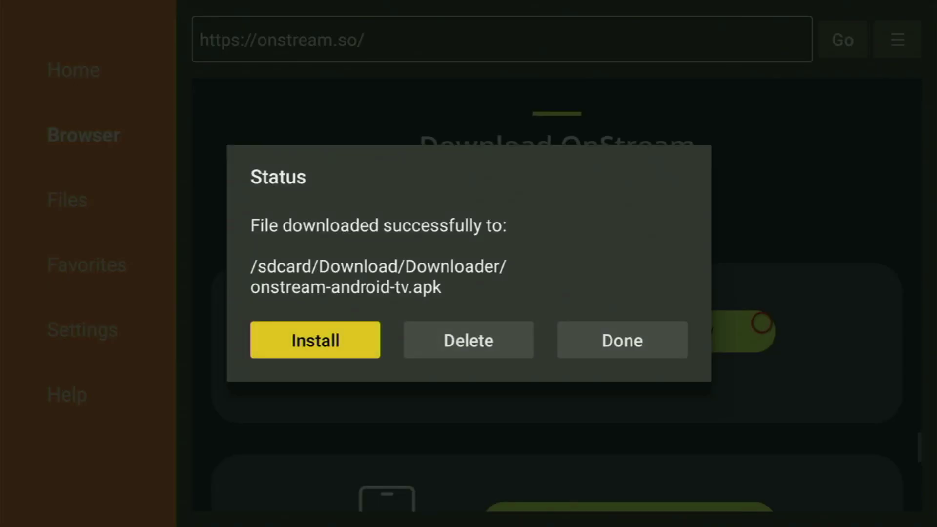
key(Right)
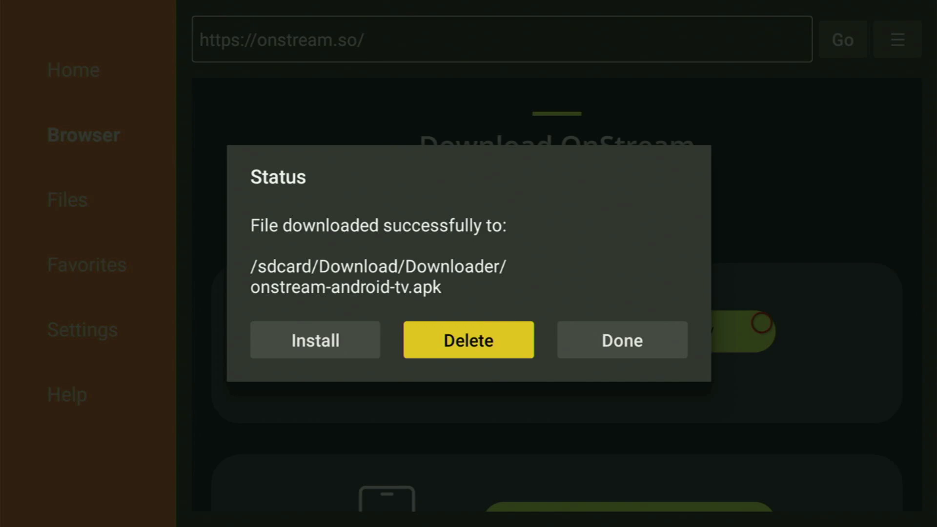
key(Return)
key(Left)
key(Return)
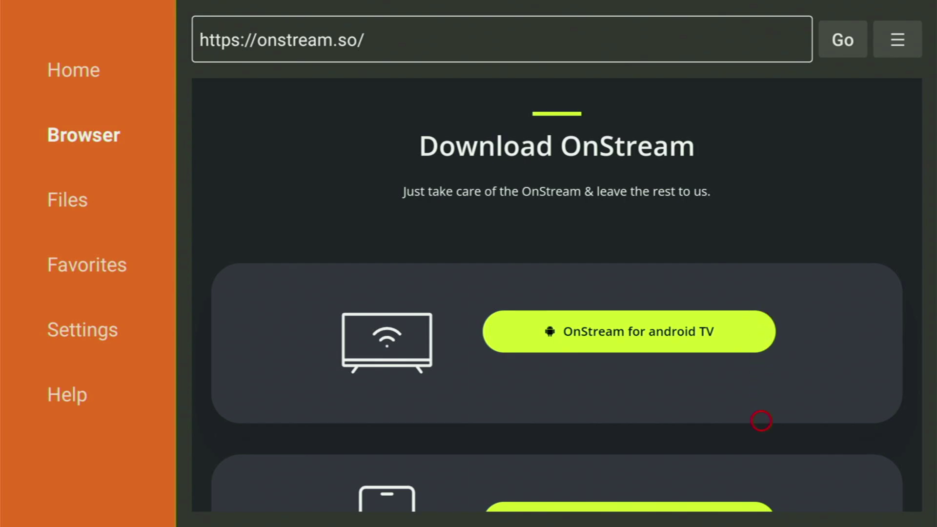
scroll(761, 491, down, 10)
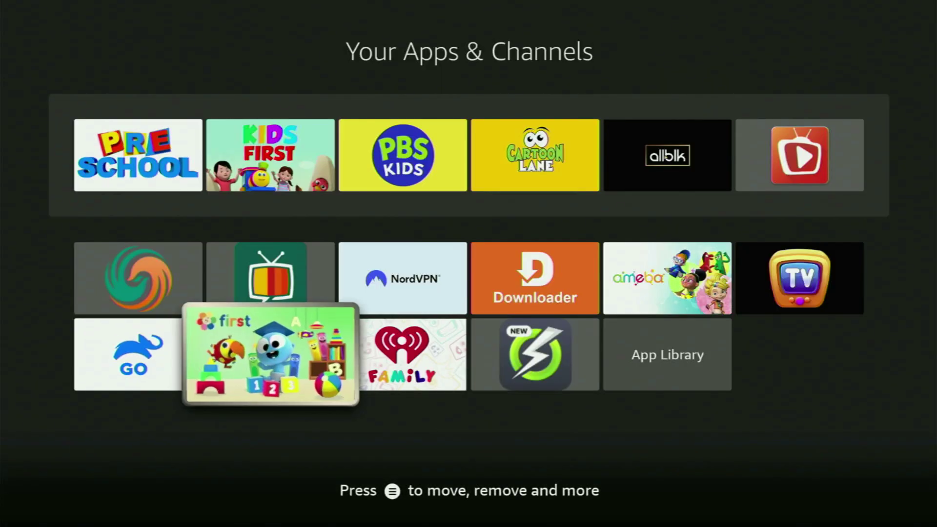
key(Right)
key(Right)
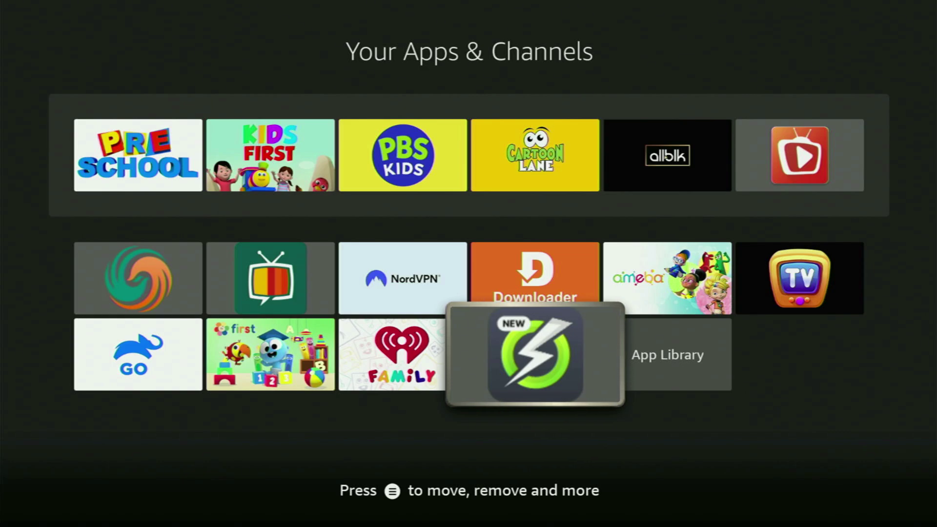
Use Move to front on the OnStream tile so it leads Your Apps & Channels.
key(Menu)
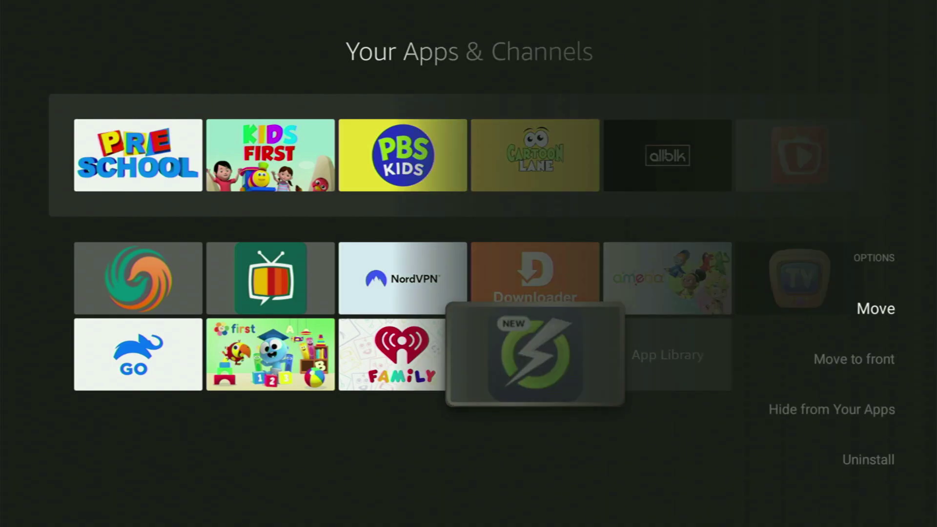
key(Down)
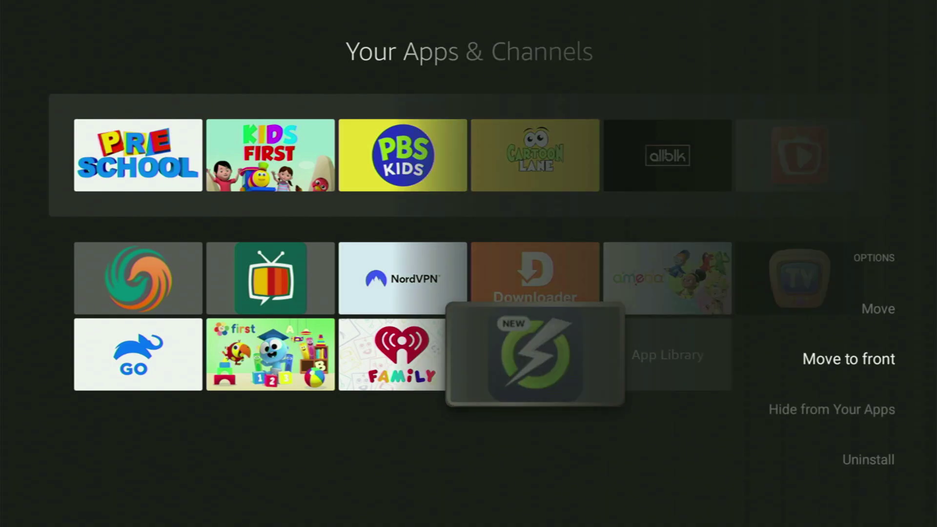
key(Return)
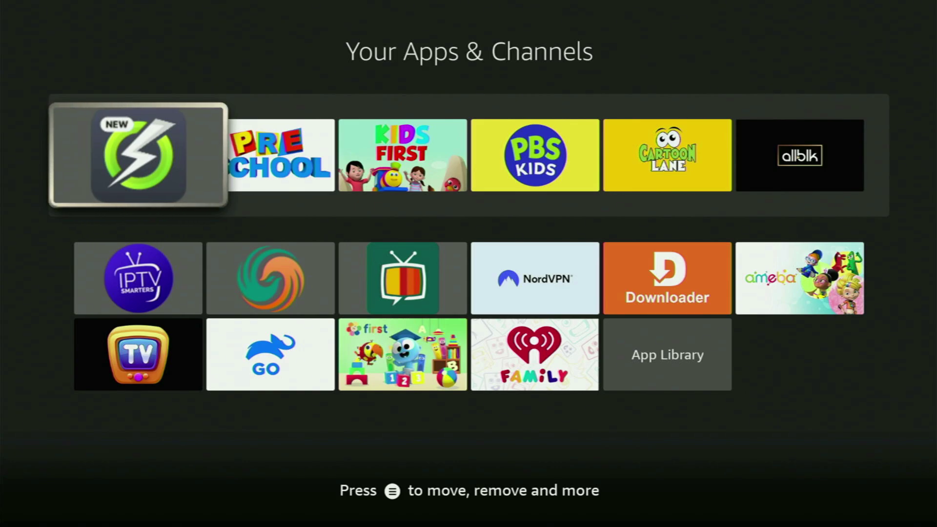
Go down two rows and across to the NordVPN tile.
key(Down)
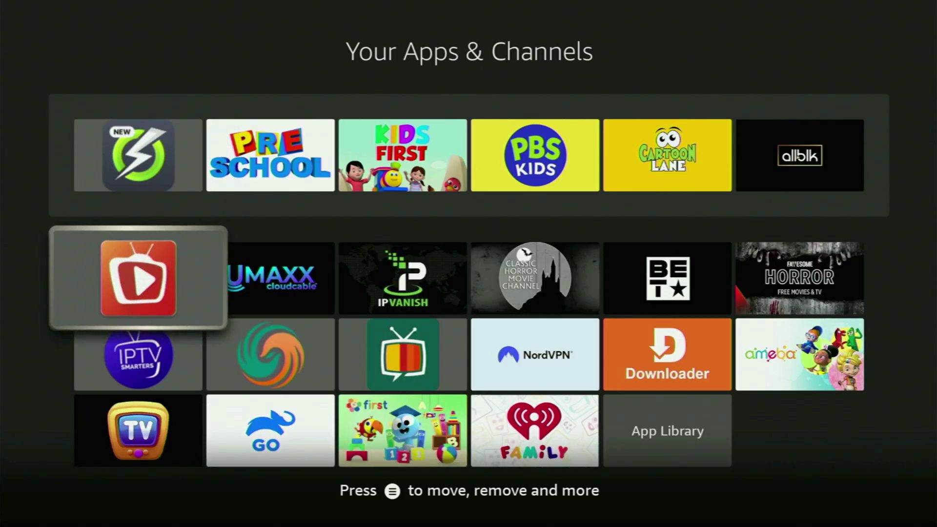
key(Down)
key(Right)
key(Right)
key(Right)
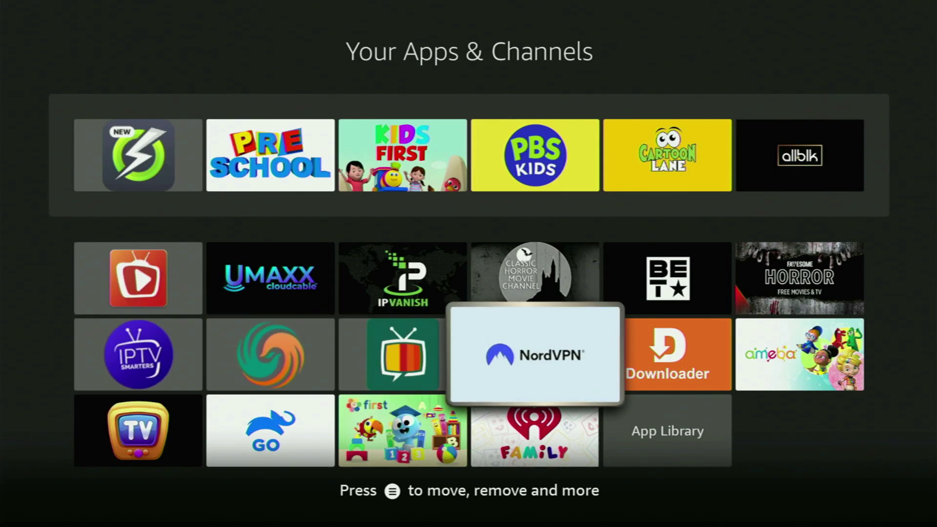